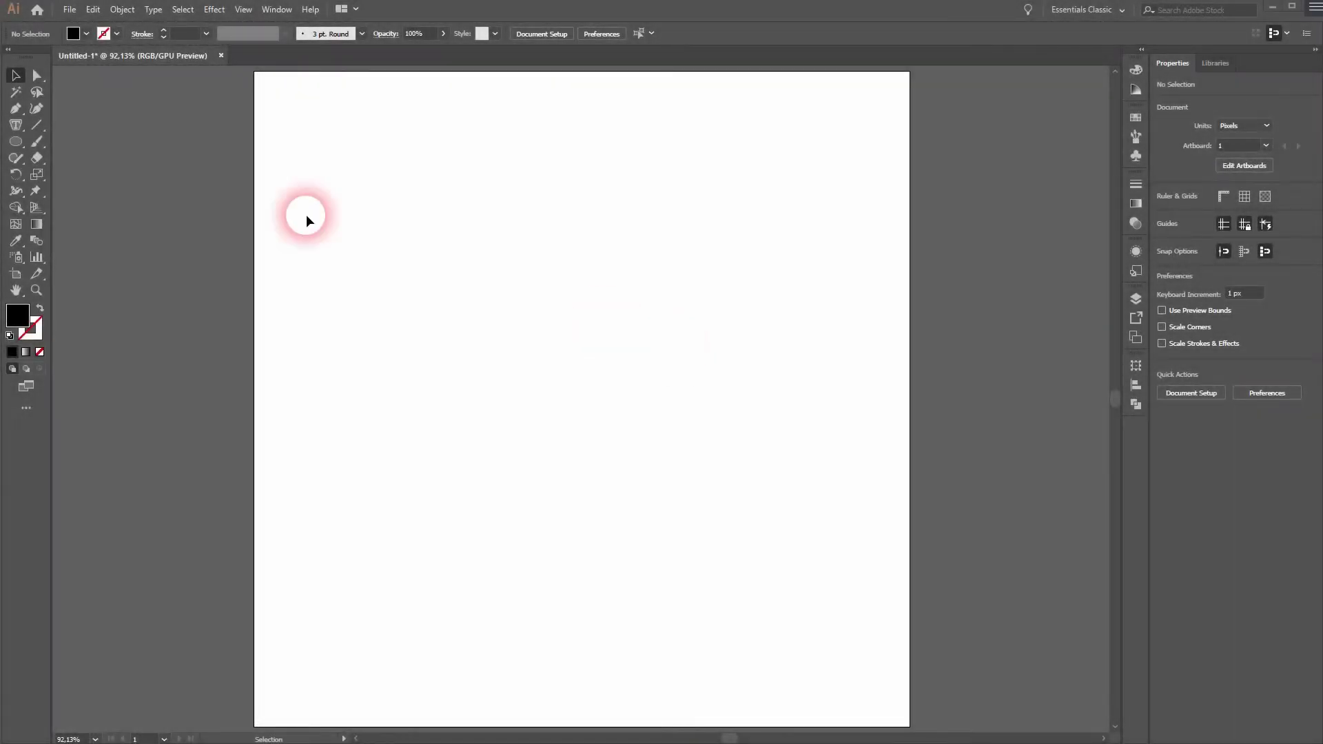
Step: Draw a 180 px black circle with the Ellipse Tool, undoing a stray paste
{"action": "left_click_drag", "start_coordinate": [15, 141], "coordinate": [88, 175]}
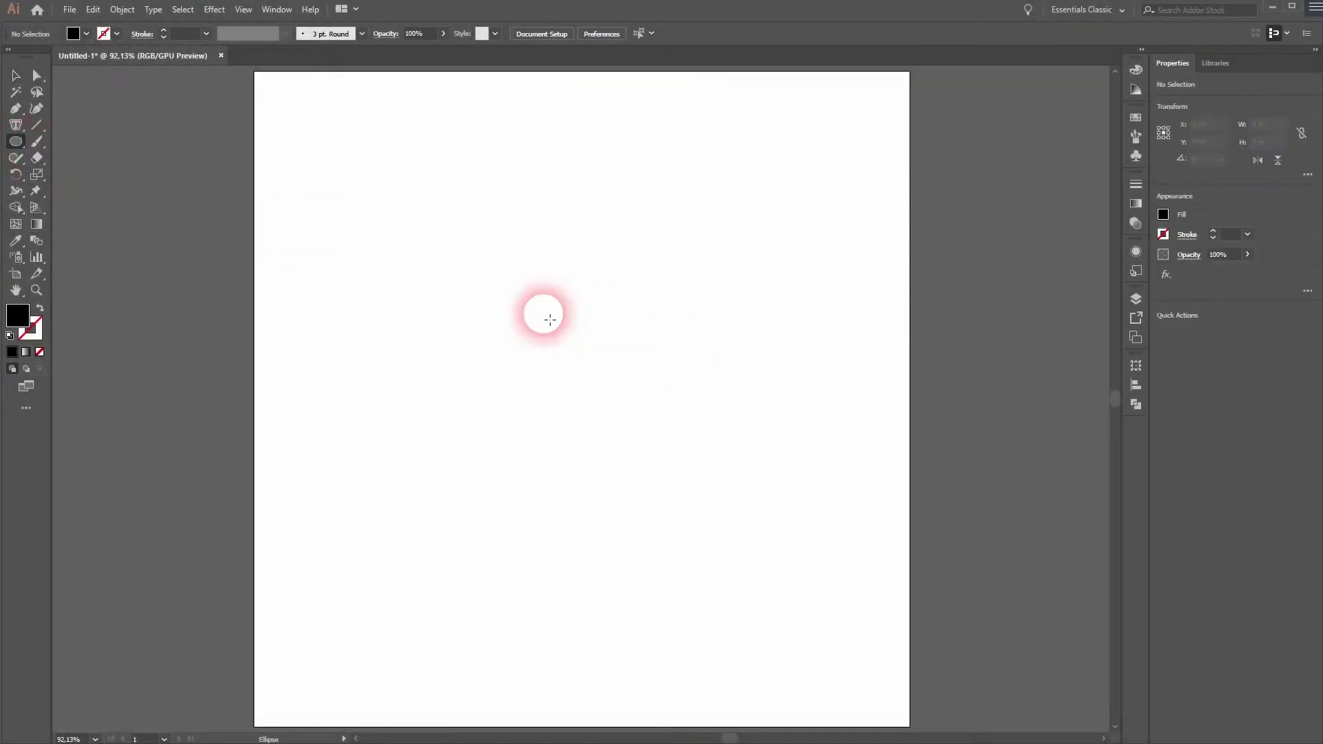
{"action": "left_click_drag", "start_coordinate": [537, 298], "coordinate": [603, 376]}
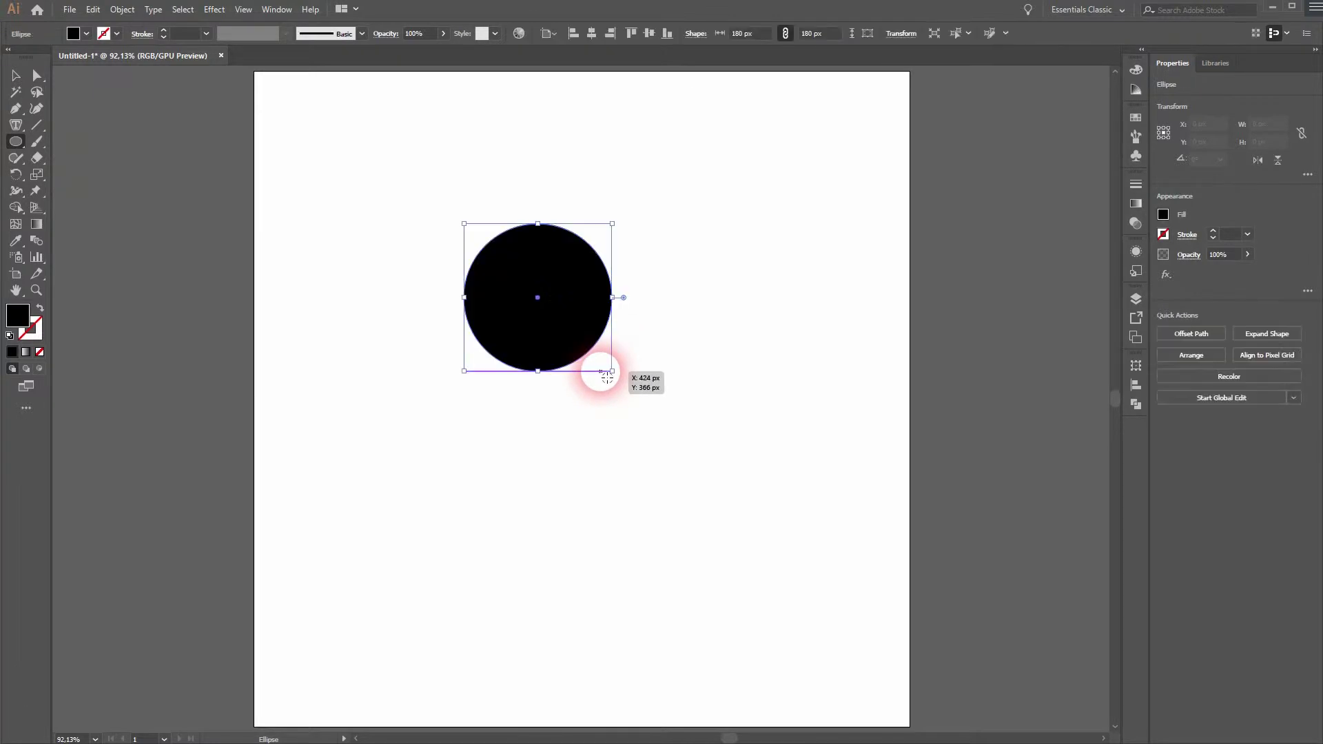
{"action": "left_click", "coordinate": [93, 10]}
{"action": "left_click", "coordinate": [135, 91]}
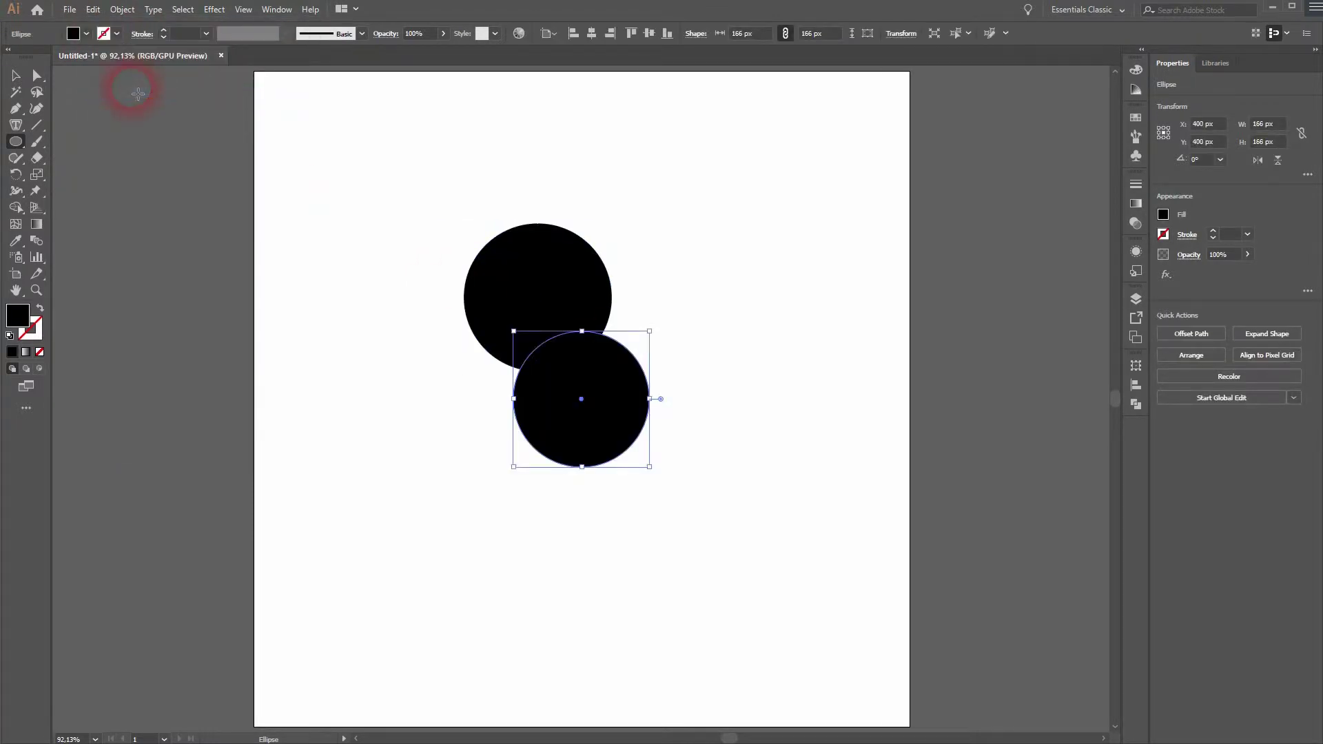
{"action": "key", "text": "ctrl+z"}
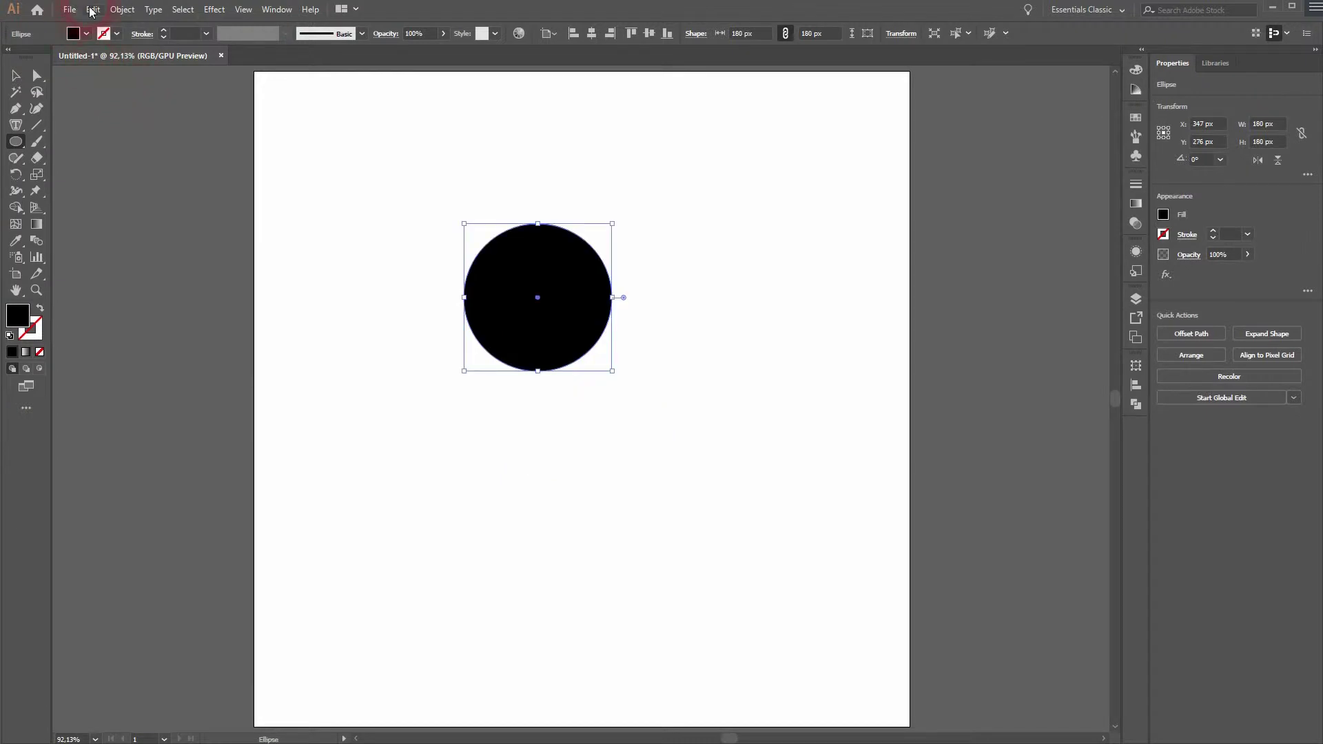
Step: Paste a copy of the black circle in place and shrink it inside the original
{"action": "left_click", "coordinate": [92, 9]}
{"action": "left_click", "coordinate": [108, 65]}
{"action": "left_click", "coordinate": [92, 9]}
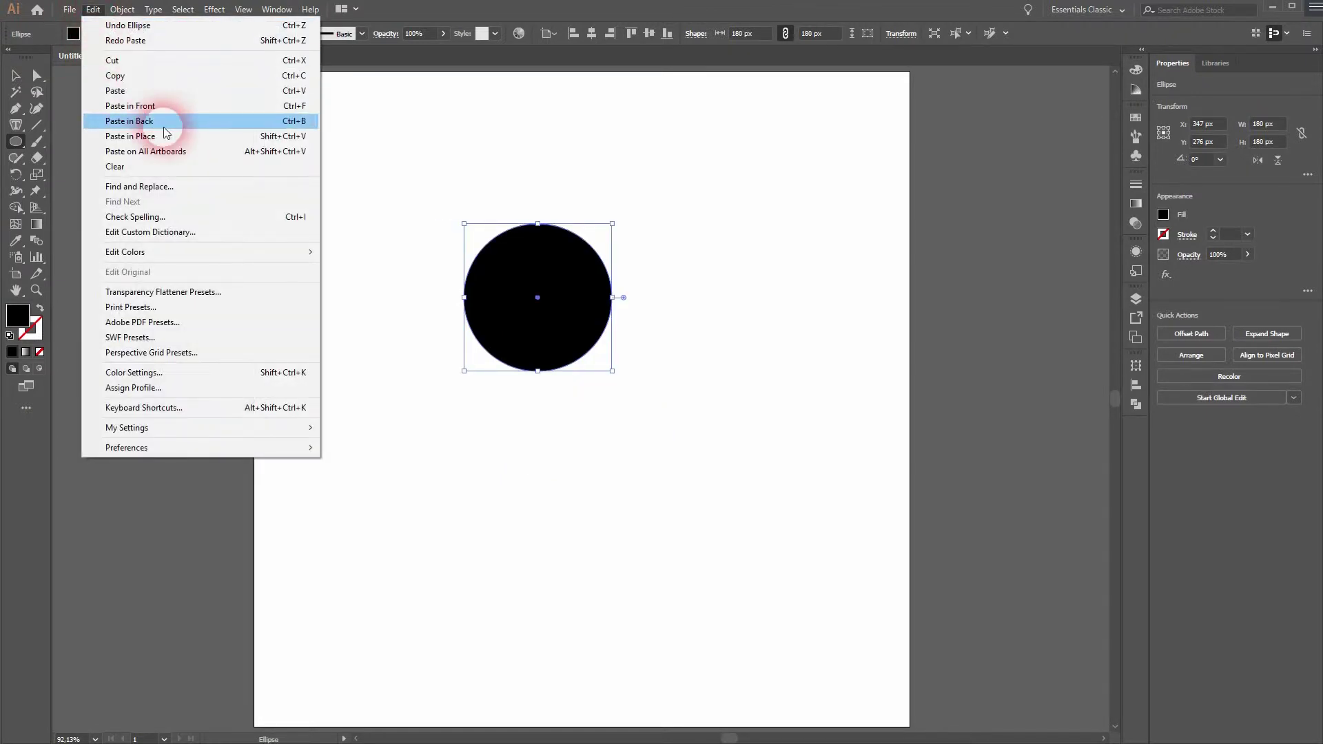
{"action": "left_click", "coordinate": [165, 135]}
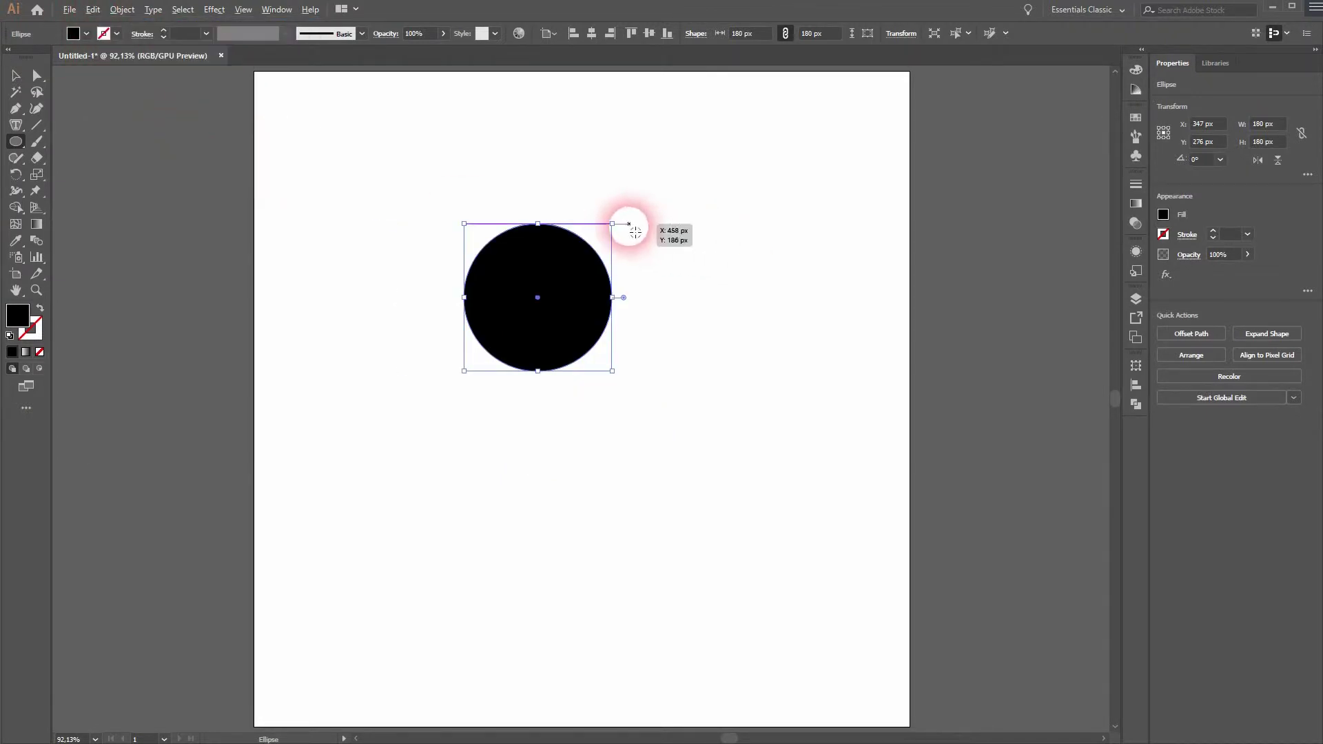
{"action": "left_click_drag", "start_coordinate": [617, 226], "coordinate": [589, 248]}
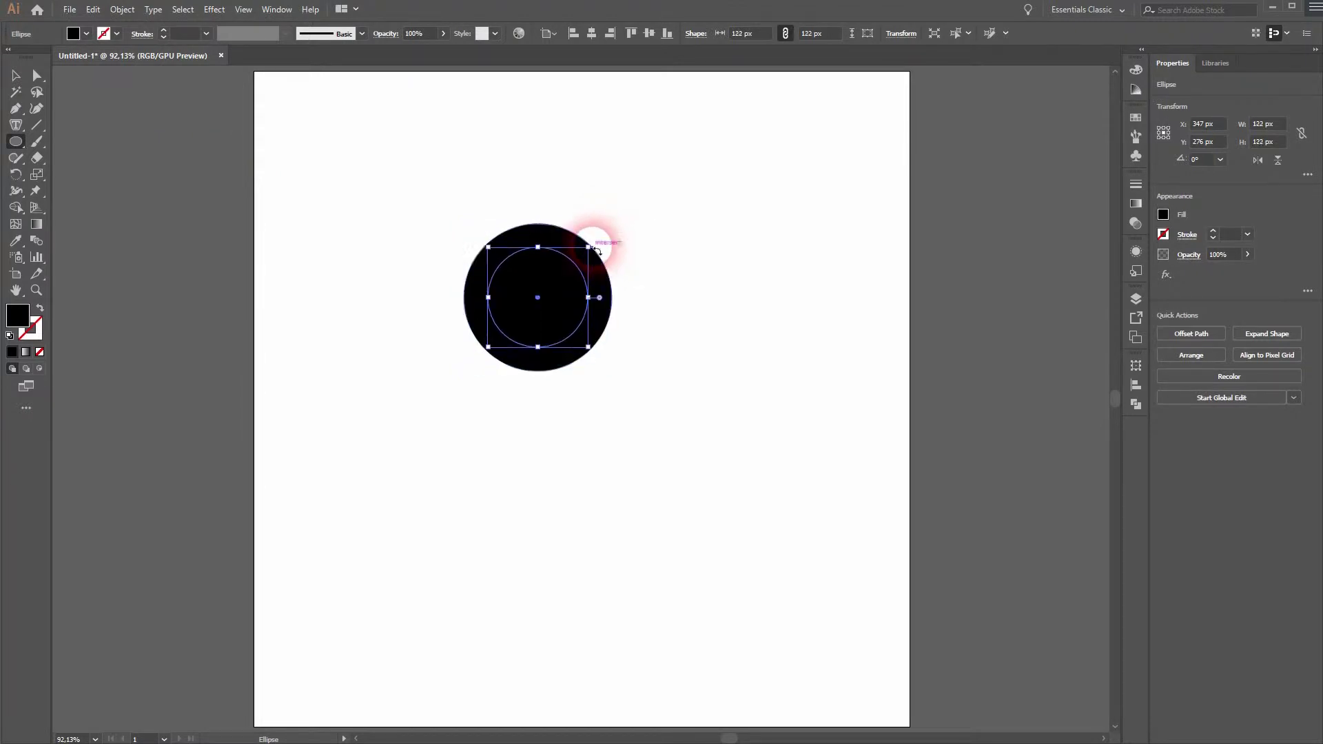
Step: Fill the inner copy white, resize it to 144 px, then deselect
{"action": "left_click", "coordinate": [88, 34]}
{"action": "left_click", "coordinate": [36, 60]}
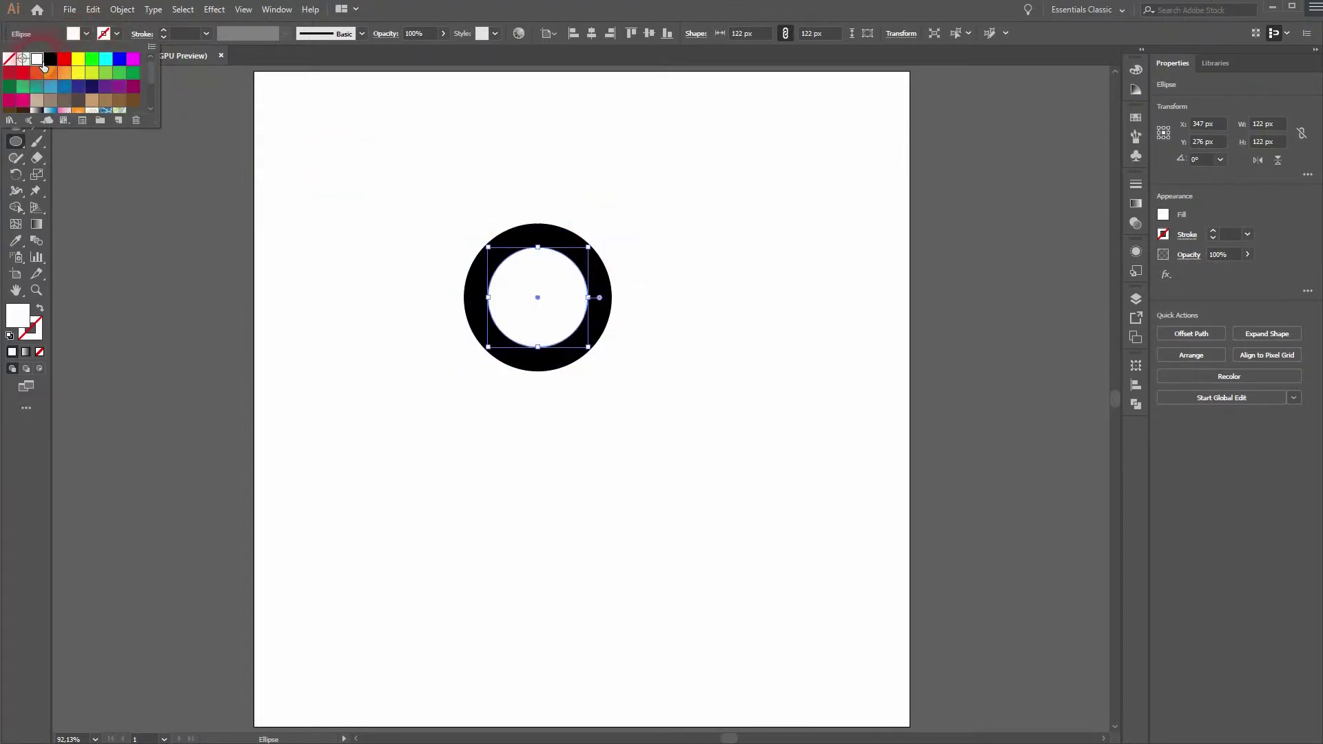
{"action": "left_click", "coordinate": [595, 252]}
{"action": "left_click_drag", "start_coordinate": [595, 252], "coordinate": [605, 242]}
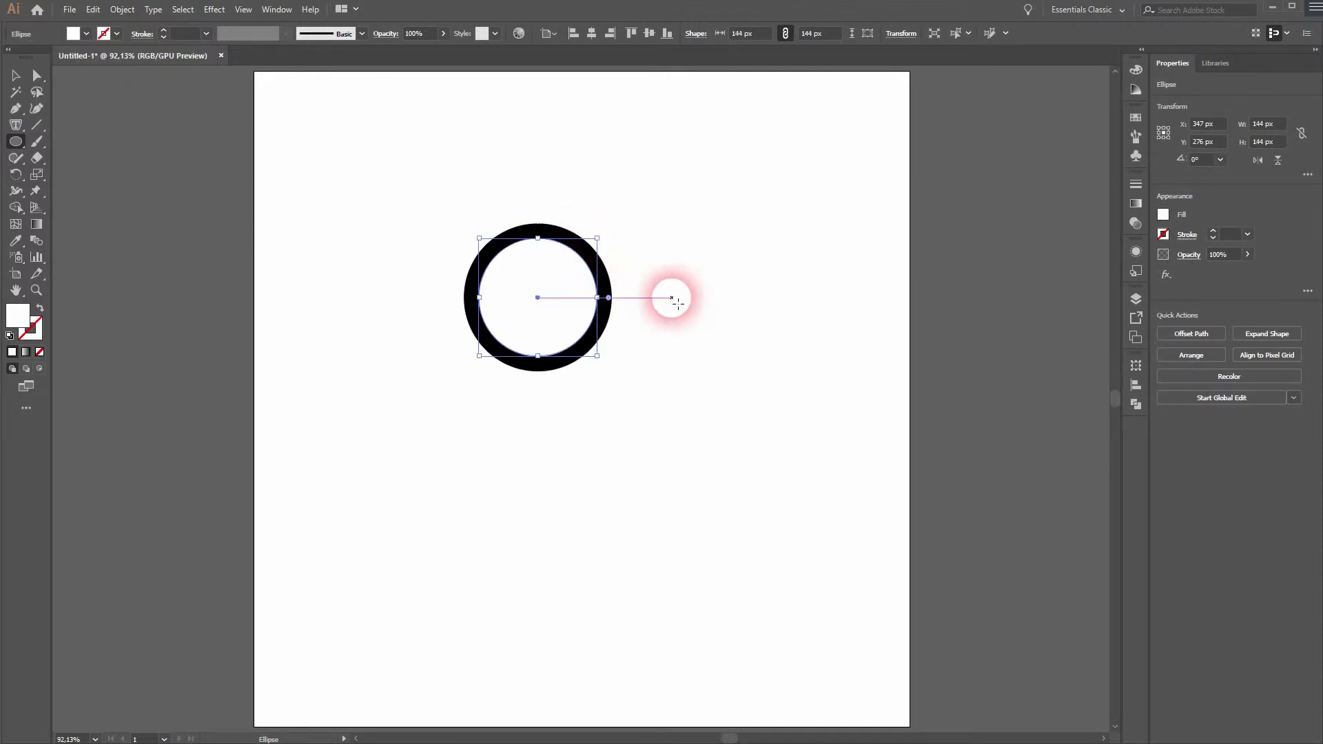
{"action": "left_click", "coordinate": [16, 76]}
{"action": "left_click", "coordinate": [369, 248]}
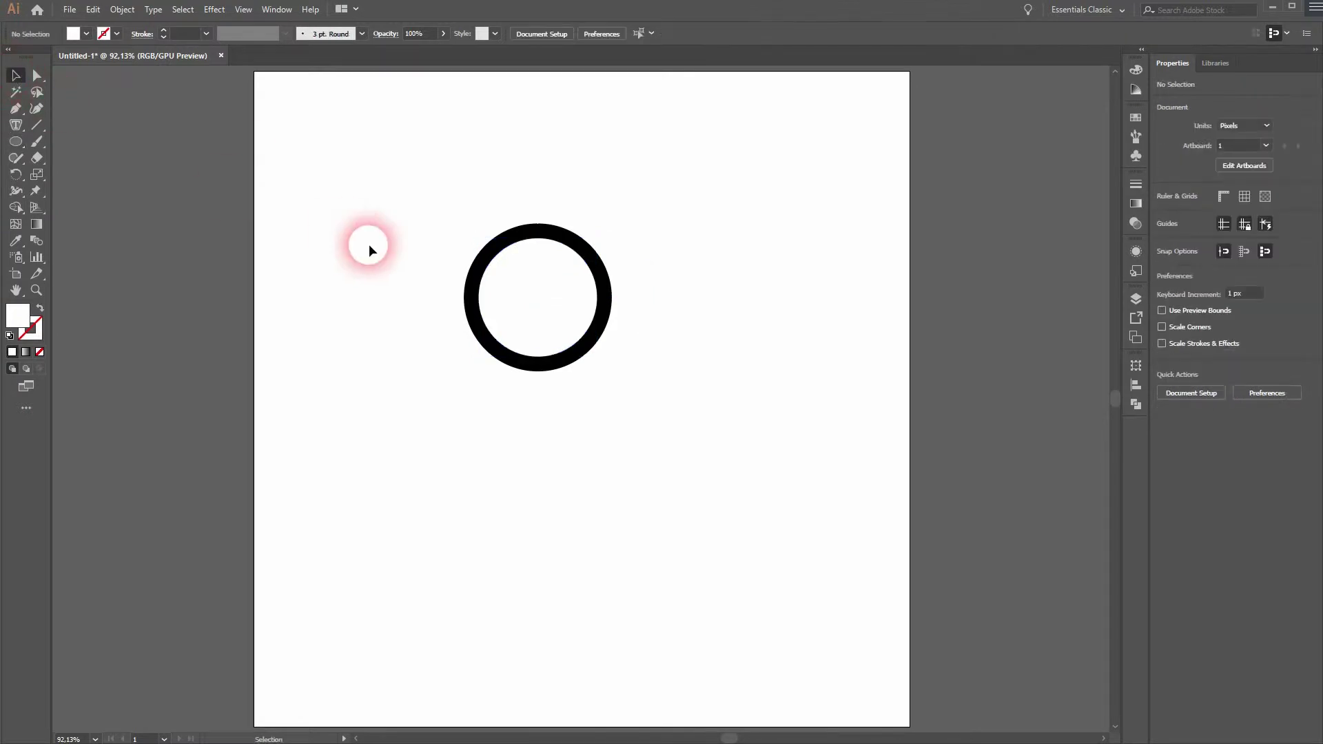
{"action": "left_click", "coordinate": [545, 227]}
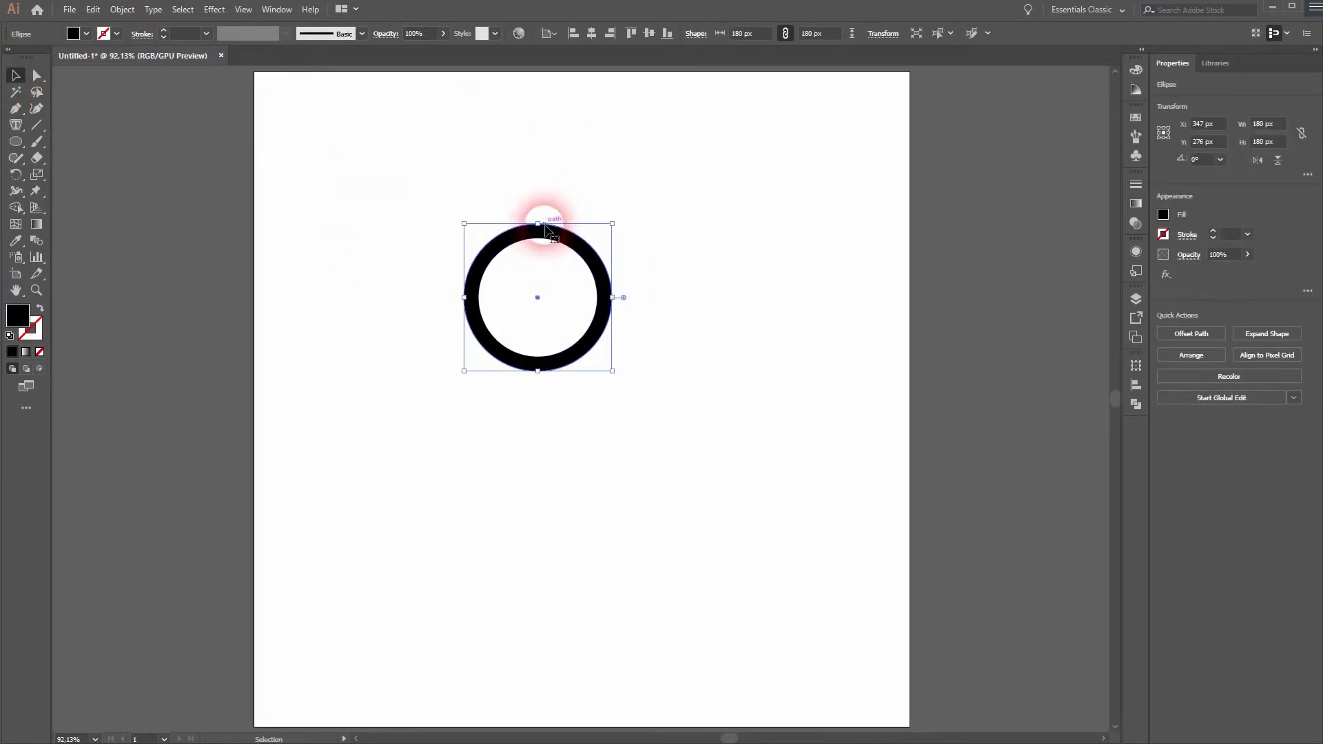
Step: Open the Zig Zag effect with preview, choosing Smooth points and Absolute size
{"action": "left_click", "coordinate": [212, 9]}
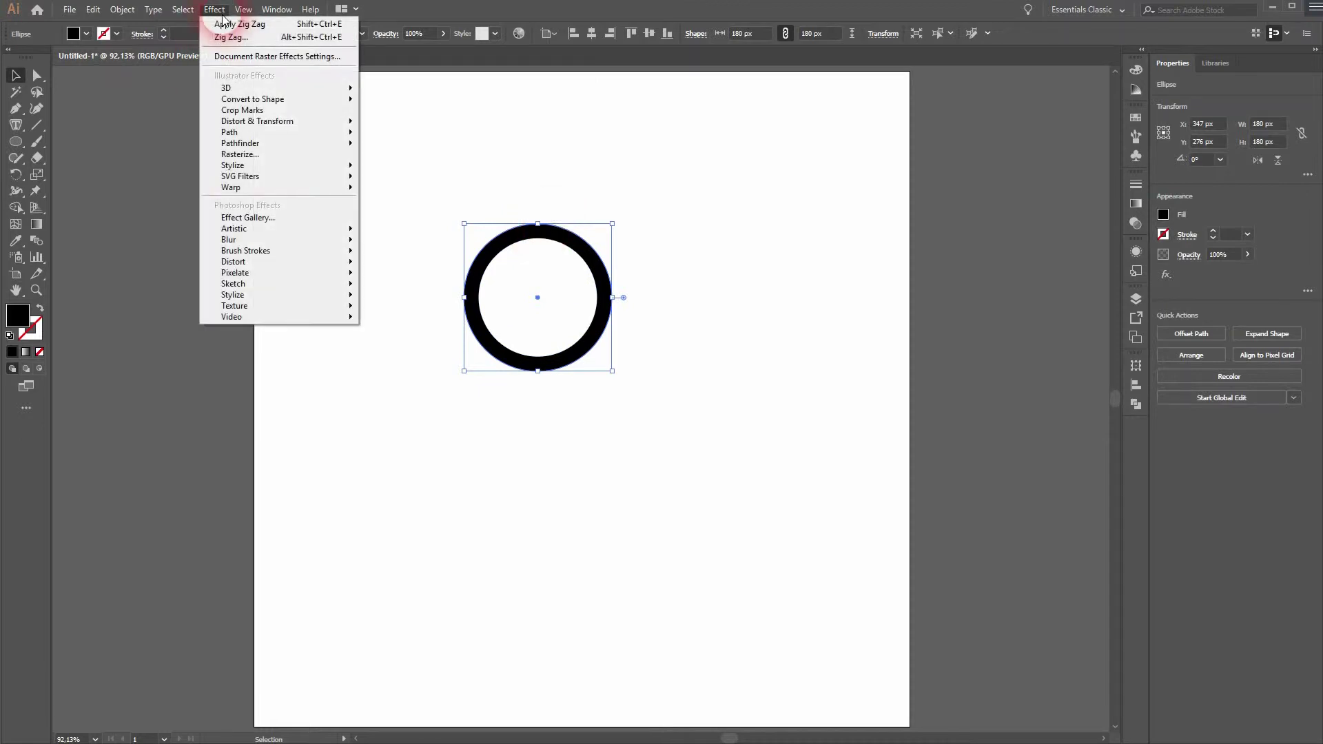
{"action": "left_click", "coordinate": [310, 121]}
{"action": "left_click", "coordinate": [408, 214]}
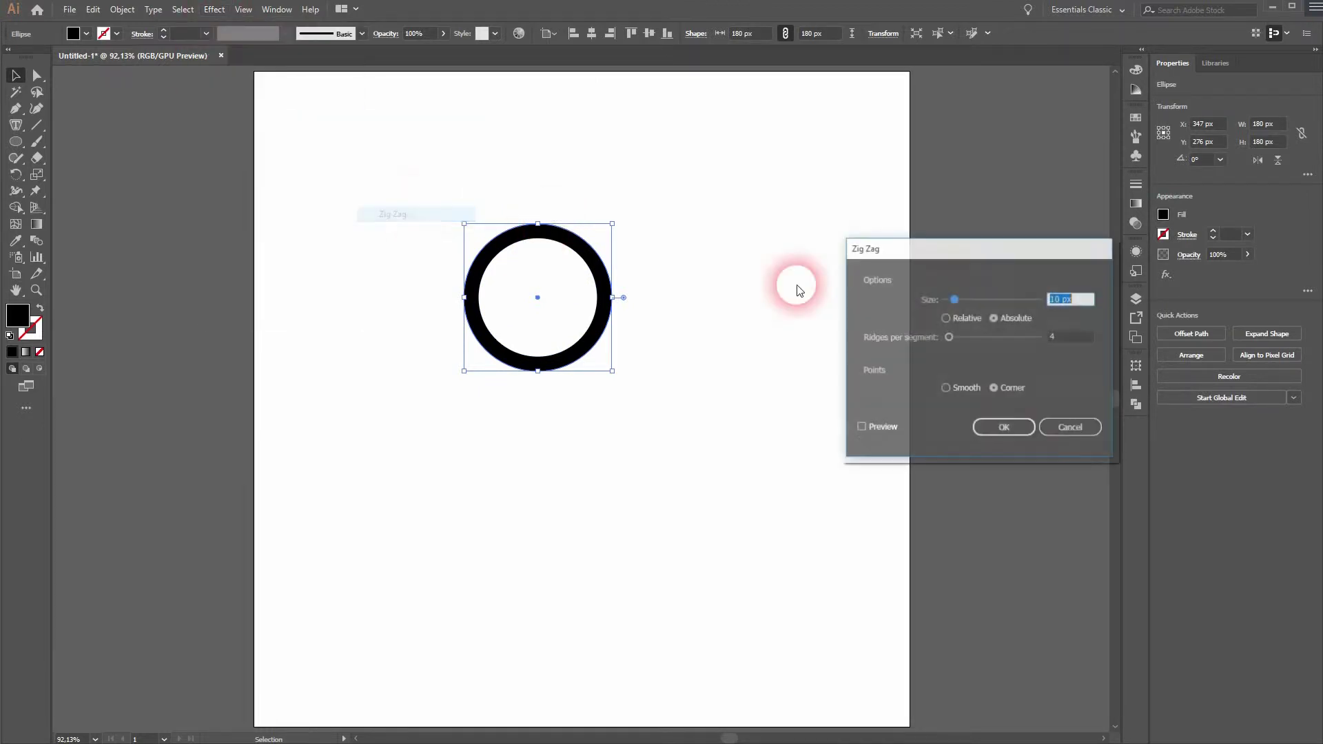
{"action": "left_click", "coordinate": [860, 428]}
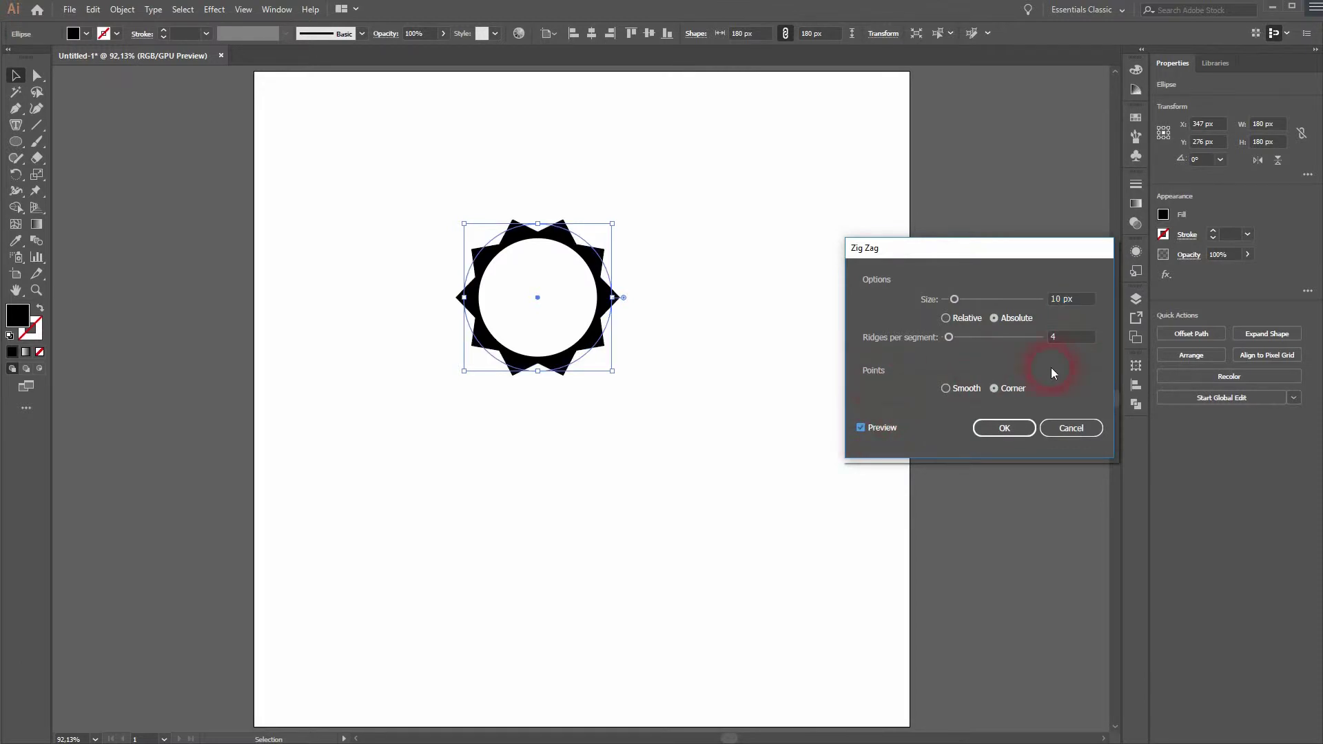
{"action": "left_click", "coordinate": [944, 389]}
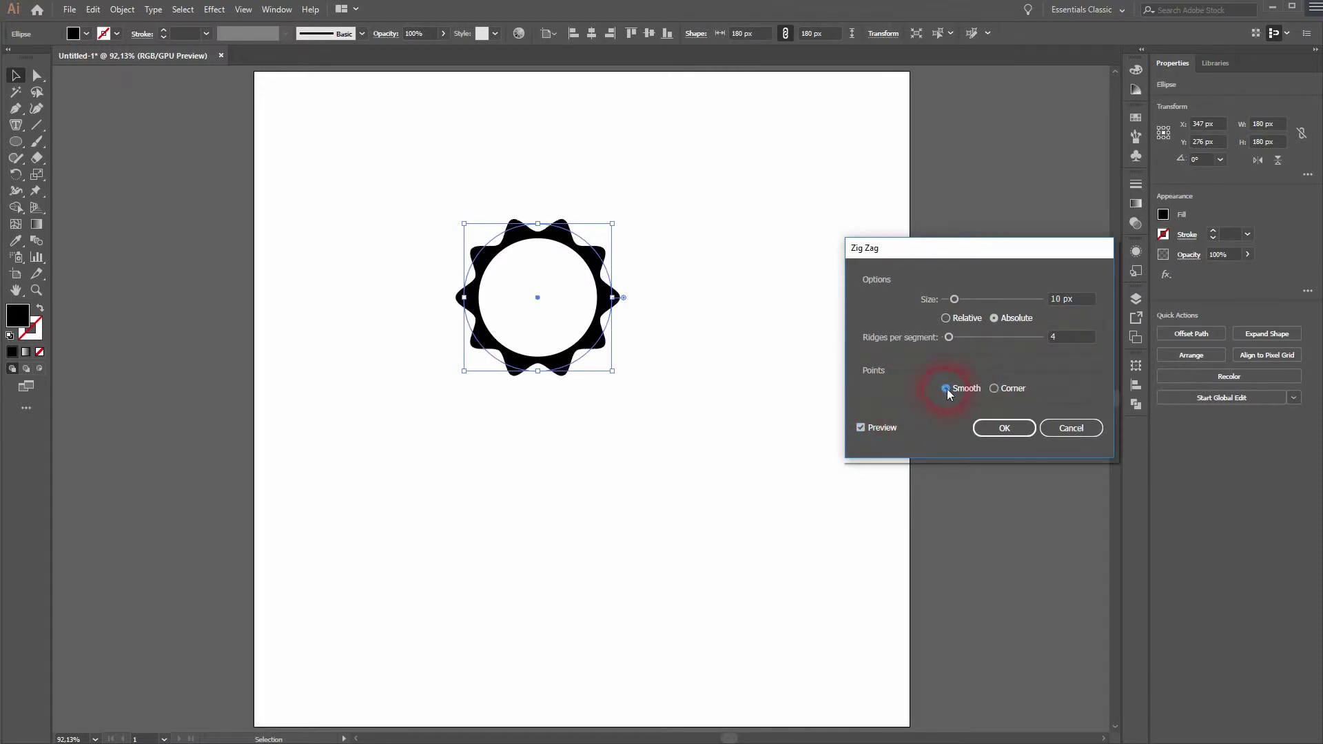
{"action": "left_click", "coordinate": [963, 320]}
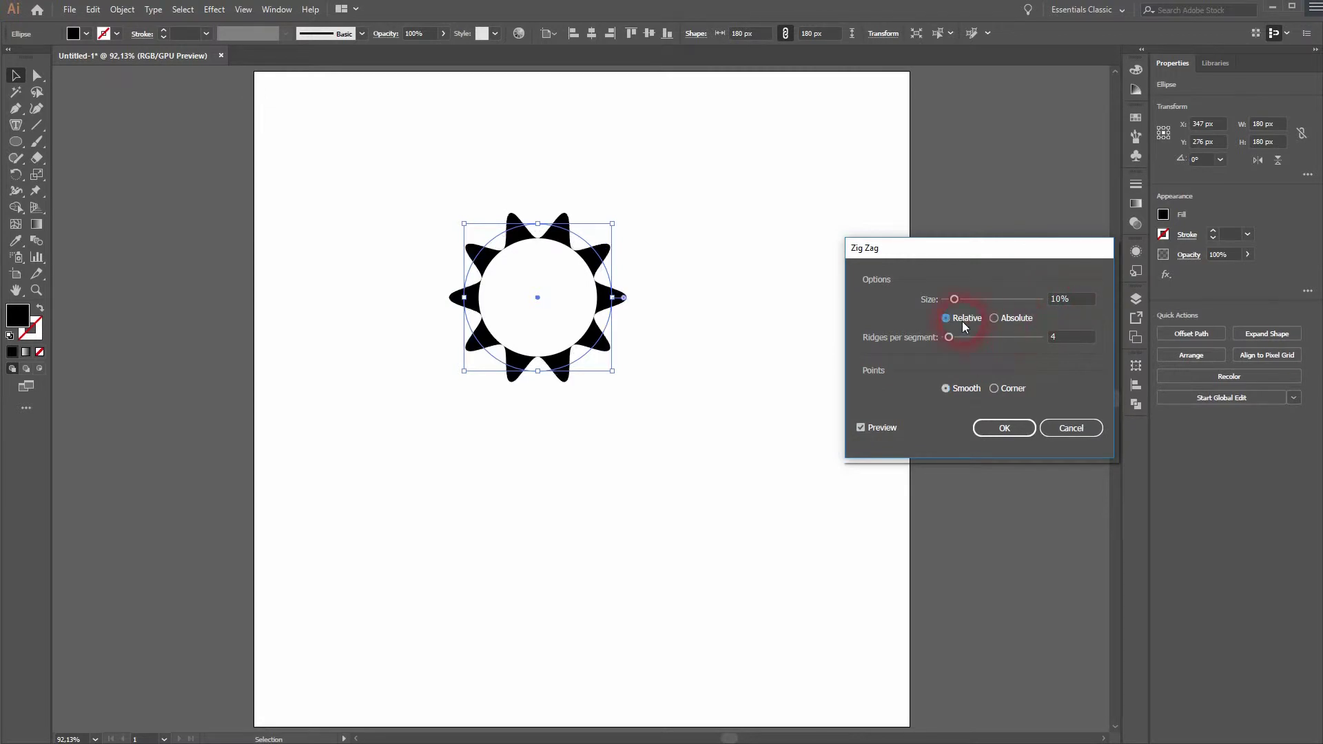
{"action": "left_click", "coordinate": [1020, 320]}
Step: Apply Zig Zag with 5 px size and 3 ridges per segment
{"action": "left_click", "coordinate": [1061, 300]}
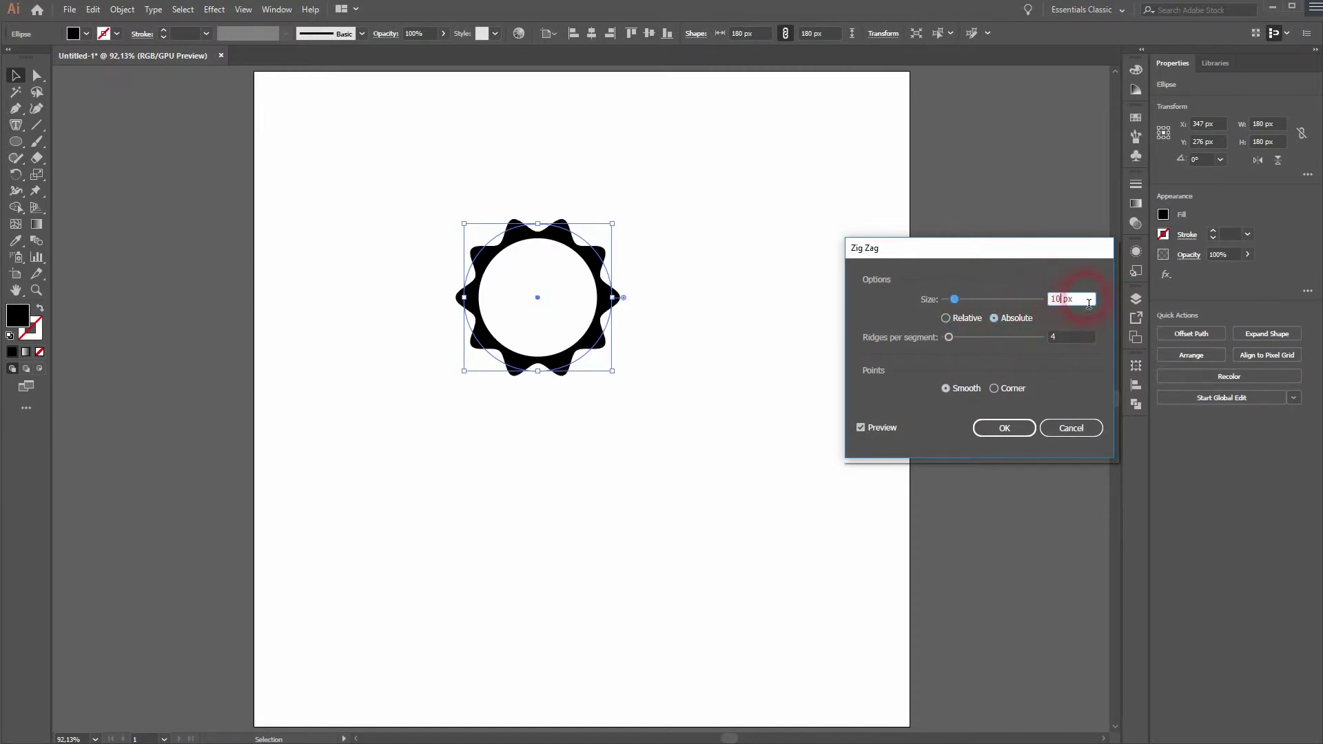
{"action": "key", "text": "Down"}
{"action": "key", "text": "Down"}
{"action": "key", "text": "Down"}
{"action": "key", "text": "Down"}
{"action": "key", "text": "Down"}
{"action": "key", "text": "Down"}
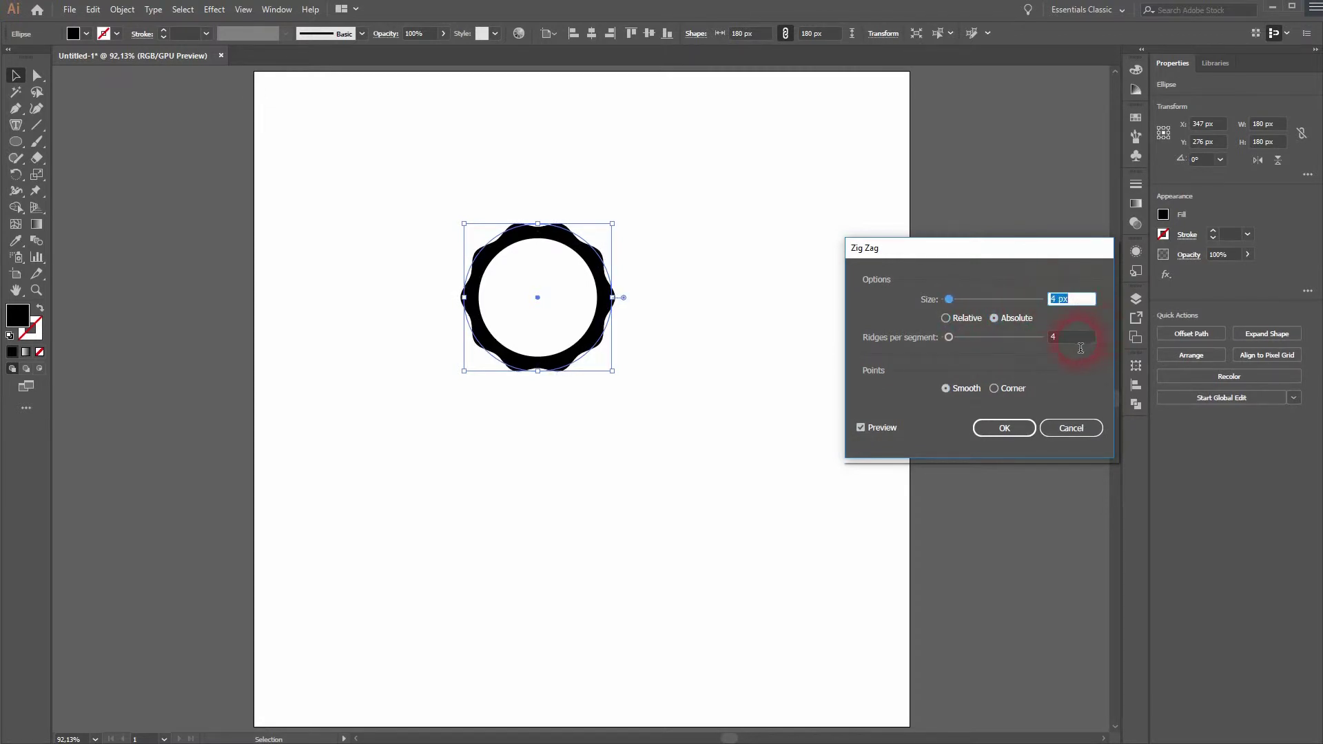
{"action": "left_click", "coordinate": [1065, 339]}
{"action": "key", "text": "Down"}
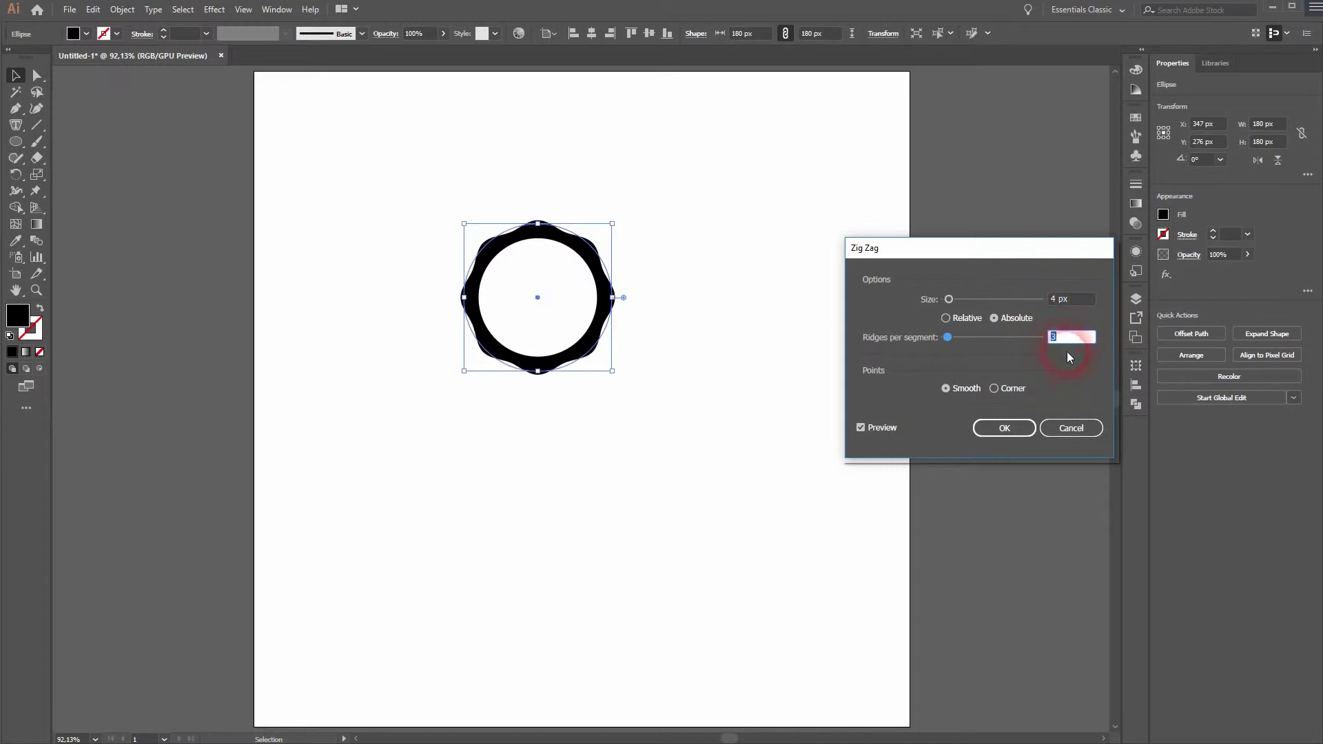
{"action": "key", "text": "Up"}
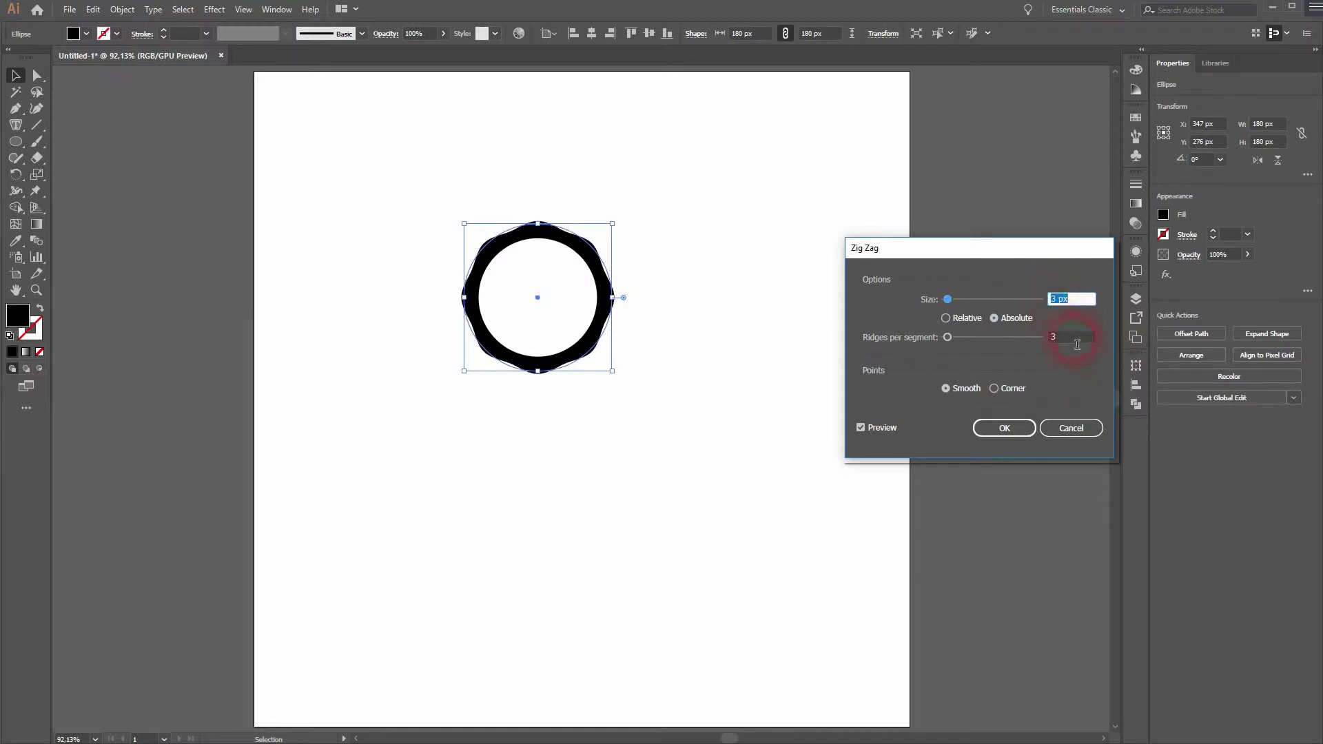
{"action": "left_click", "coordinate": [1002, 424]}
{"action": "left_click", "coordinate": [728, 426]}
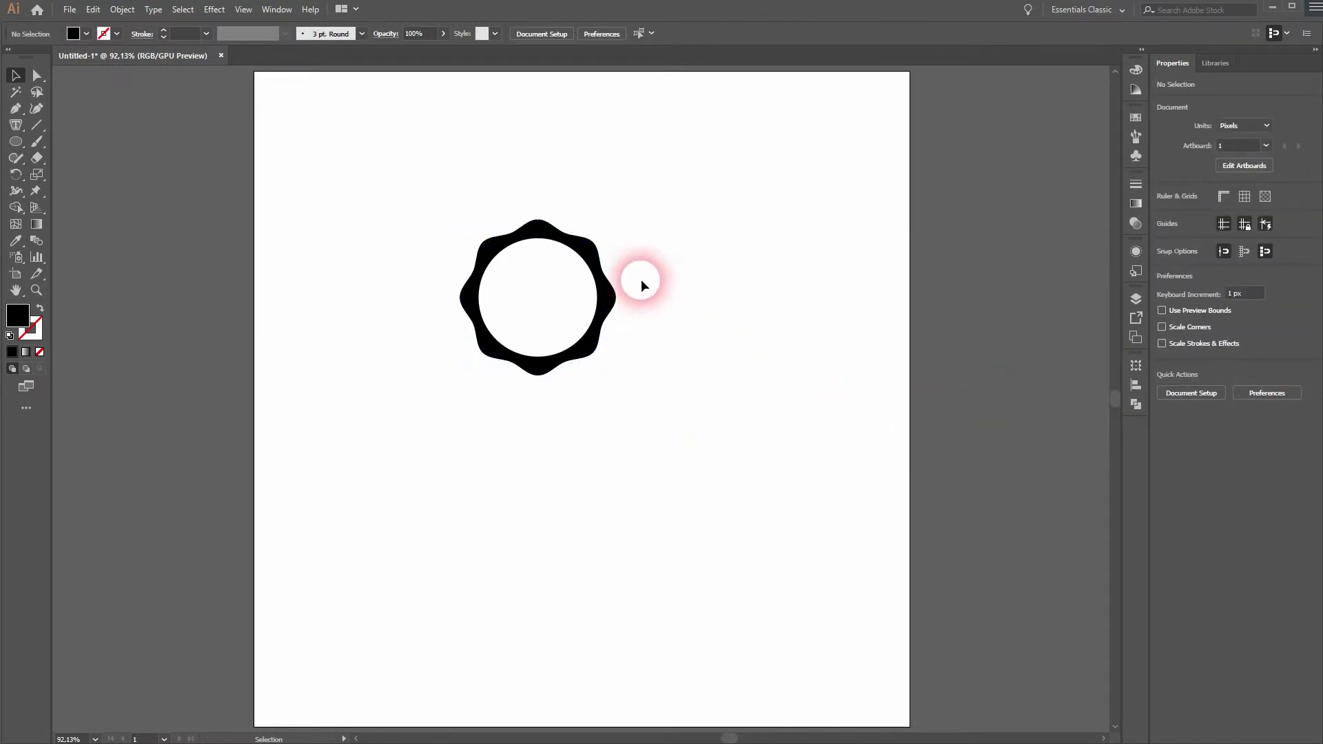
Step: Paste a copy of the white inner circle in place and shrink it to 112 px
{"action": "left_click", "coordinate": [528, 293]}
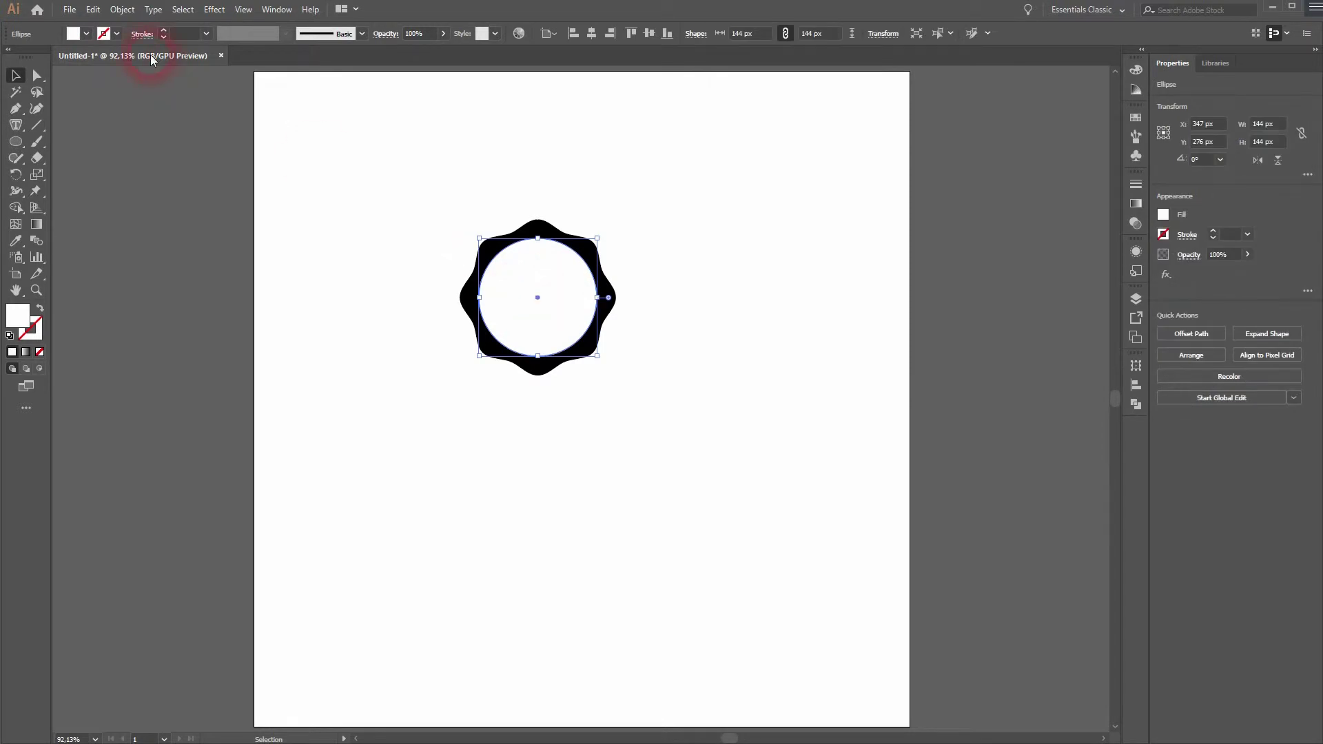
{"action": "left_click", "coordinate": [93, 9]}
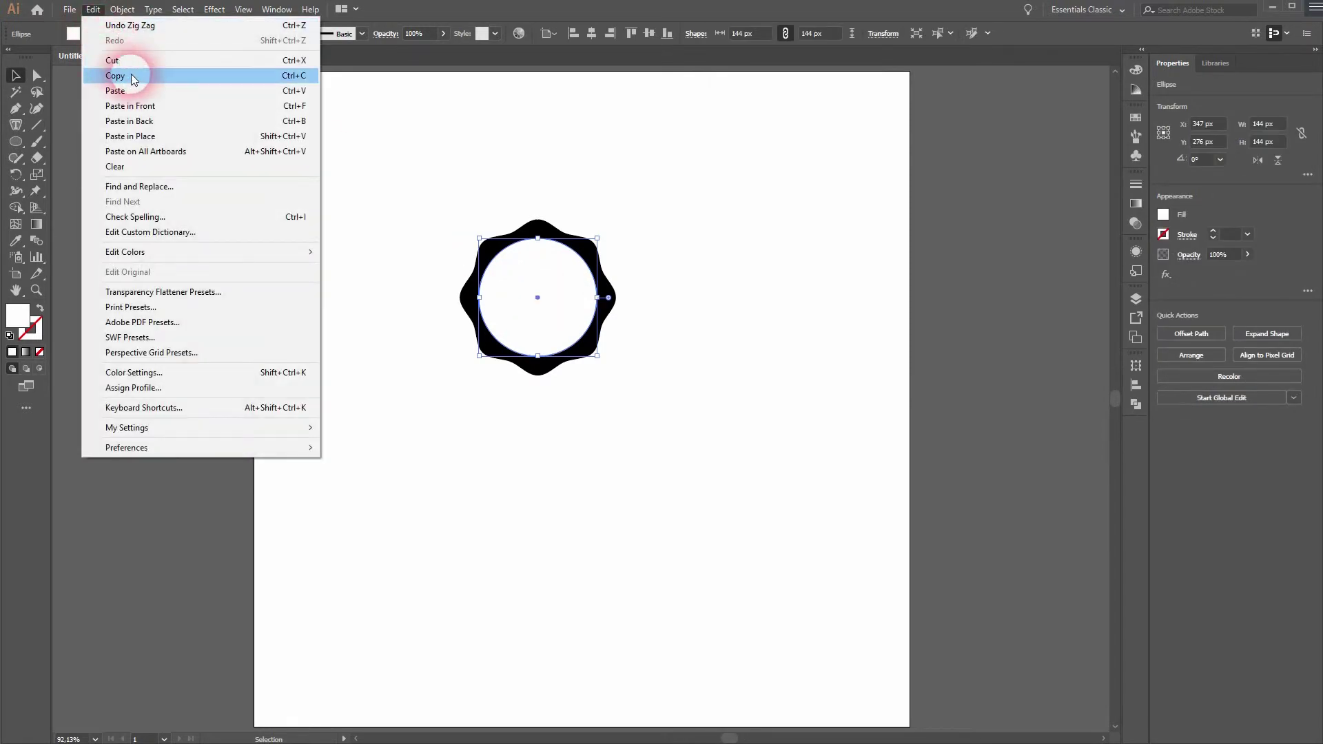
{"action": "left_click", "coordinate": [132, 79]}
{"action": "left_click", "coordinate": [92, 9]}
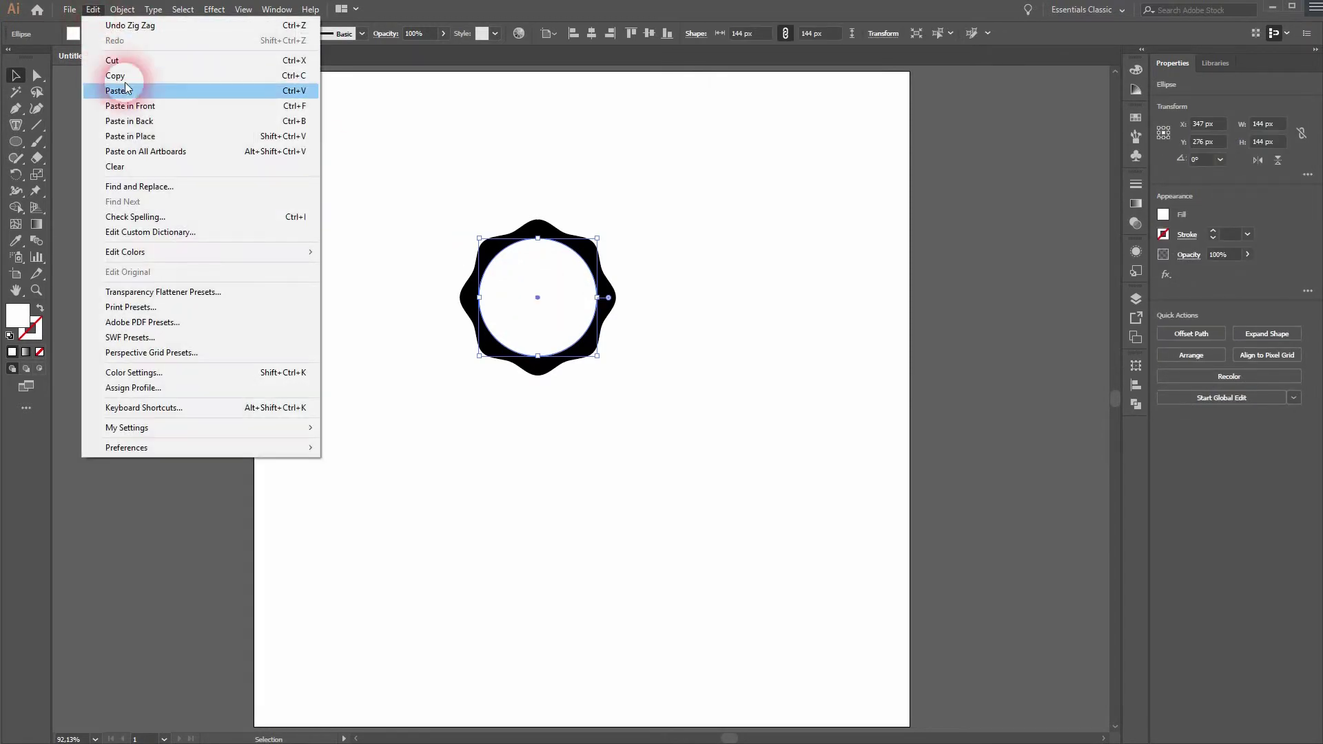
{"action": "left_click", "coordinate": [170, 138]}
{"action": "left_click_drag", "start_coordinate": [598, 239], "coordinate": [590, 255]}
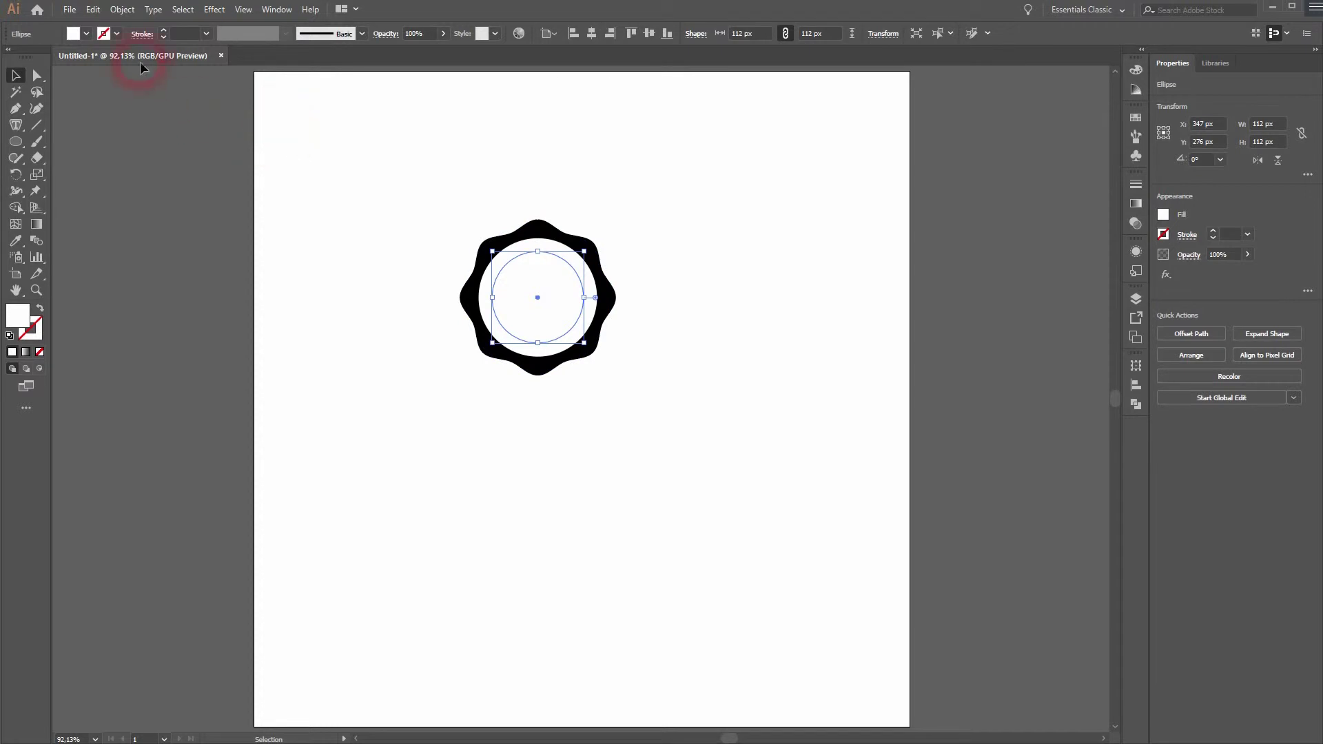
Step: Give the small circle a 1 pt black outline
{"action": "left_click", "coordinate": [114, 32]}
{"action": "left_click", "coordinate": [56, 60]}
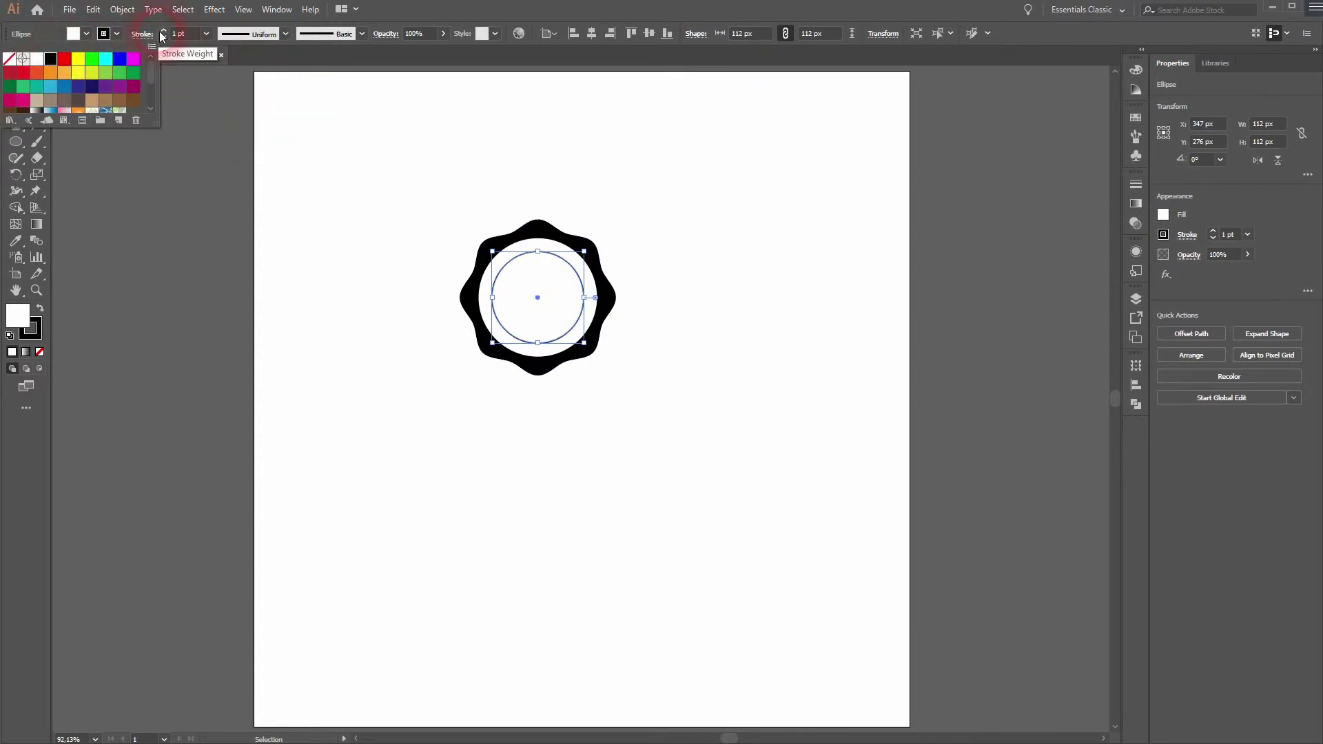
{"action": "left_click", "coordinate": [476, 156]}
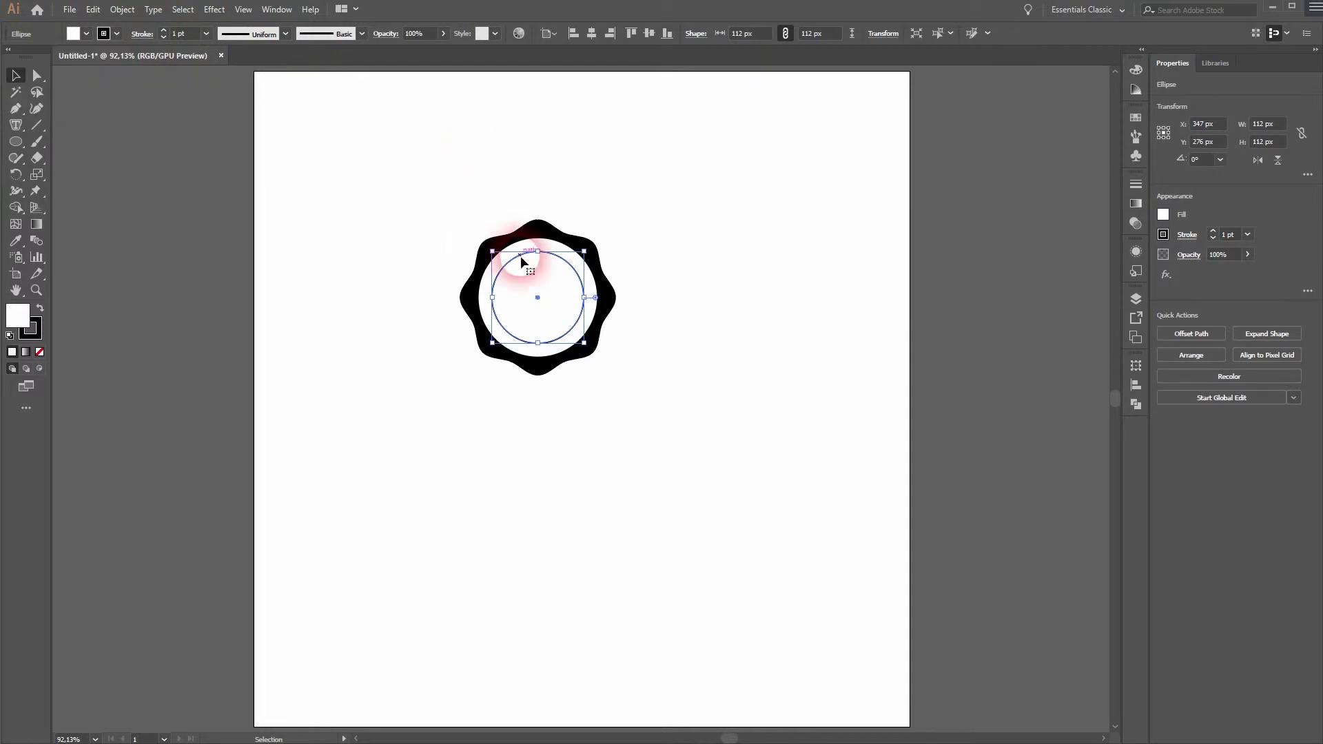
Step: Make the small circle's stroke a 2 pt dashed line with round caps
{"action": "left_click", "coordinate": [276, 9]}
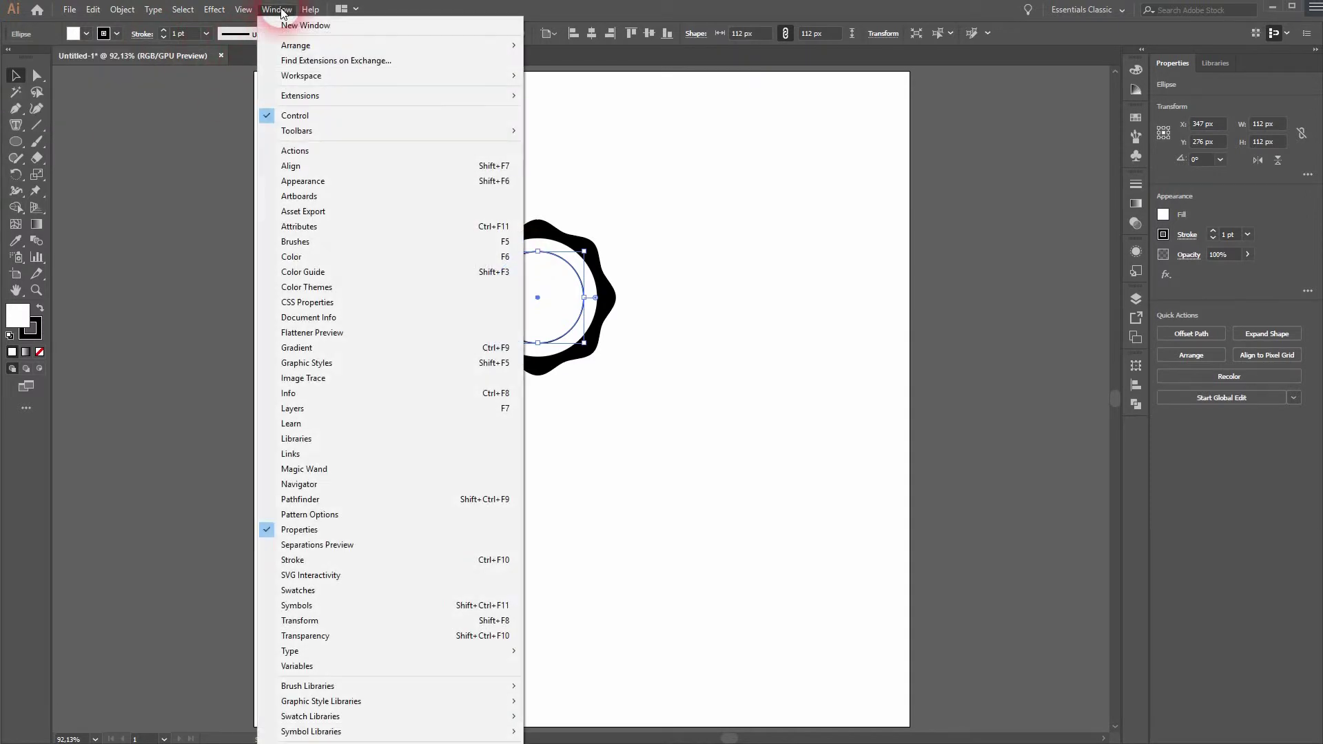
{"action": "left_click", "coordinate": [365, 181]}
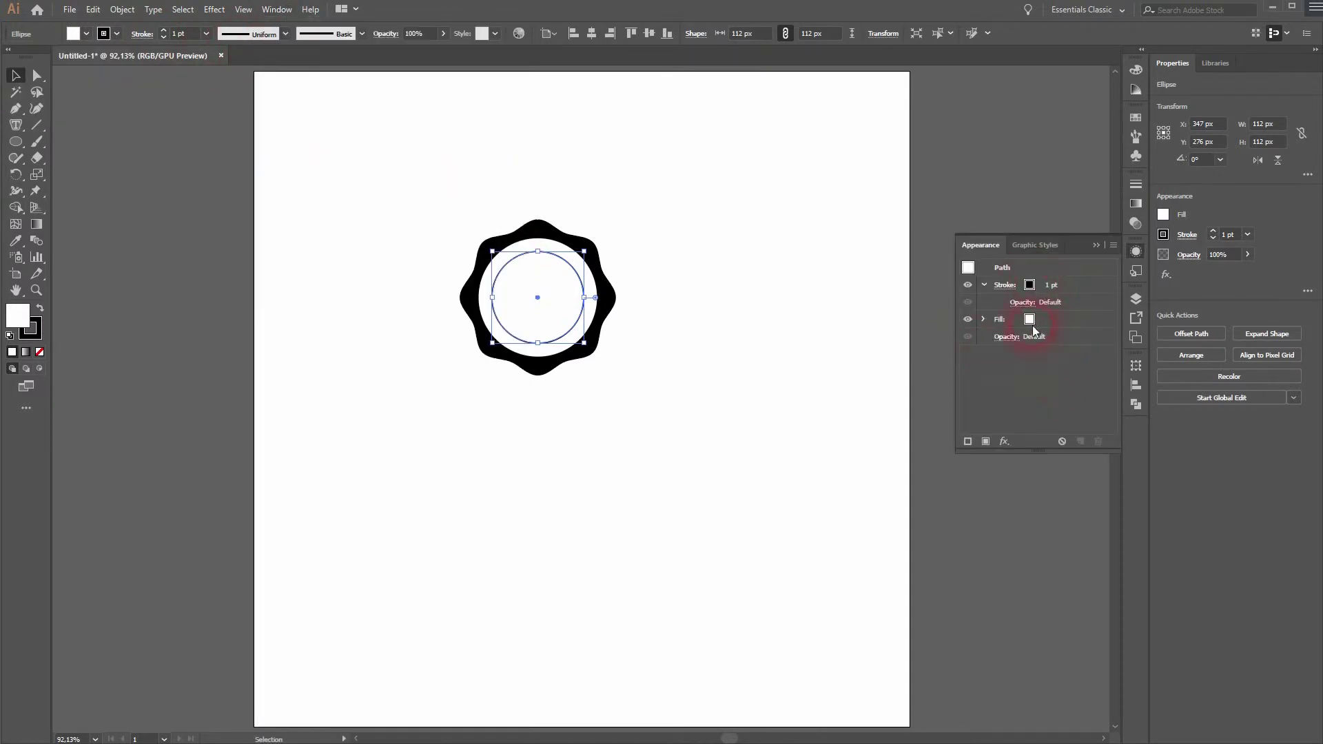
{"action": "left_click", "coordinate": [1007, 286]}
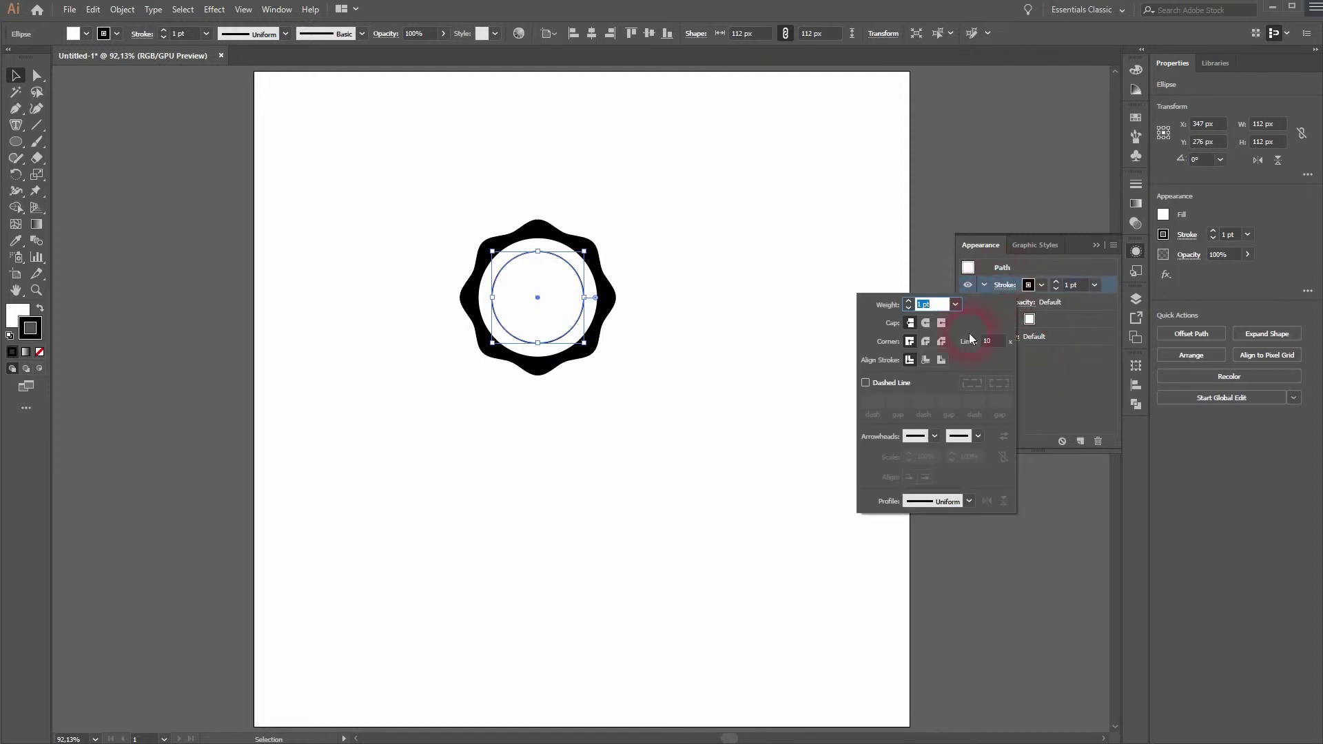
{"action": "left_click", "coordinate": [865, 384]}
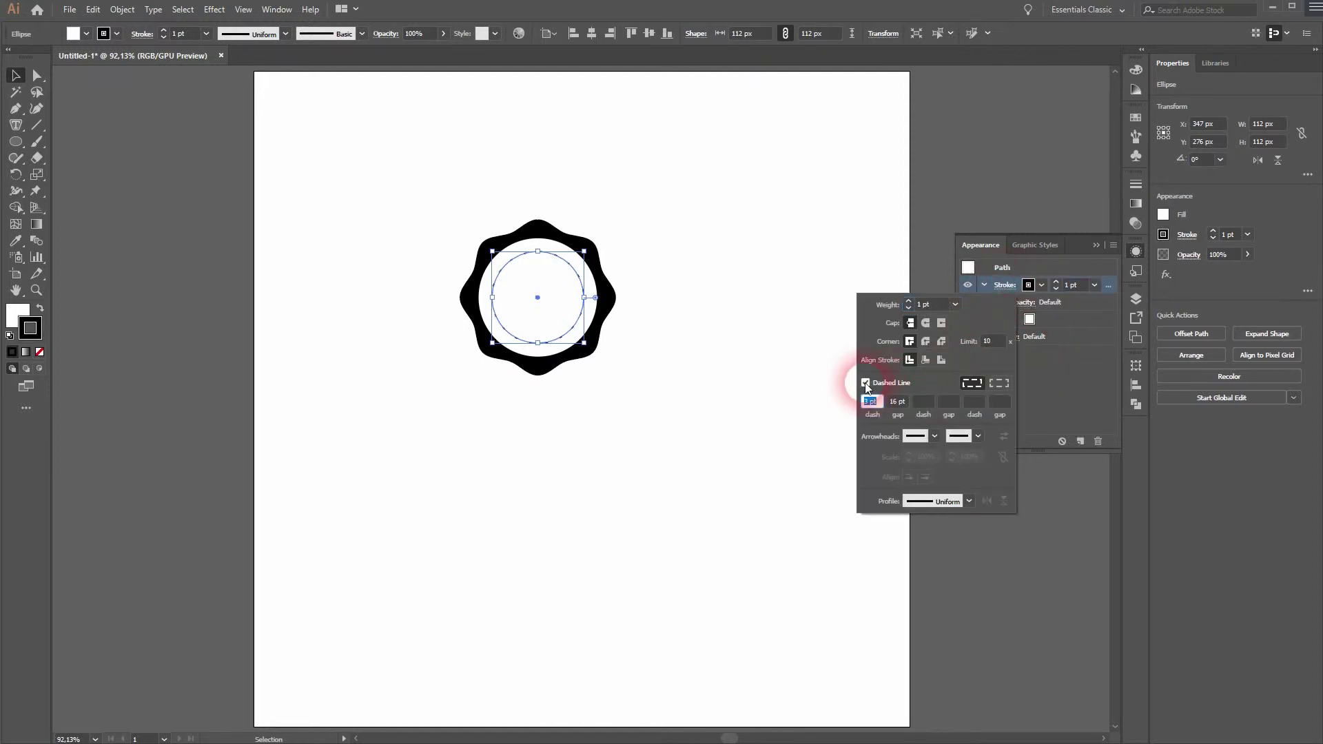
{"action": "left_click", "coordinate": [908, 300]}
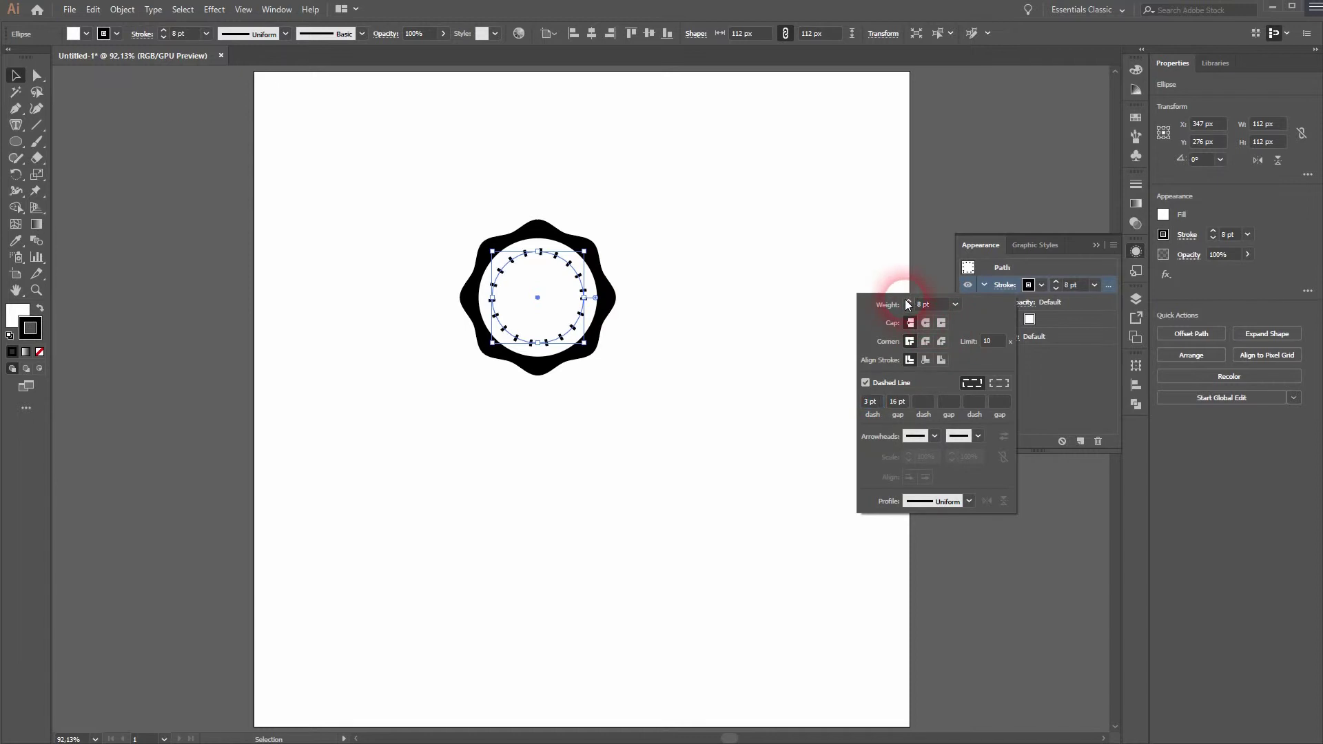
{"action": "left_click", "coordinate": [924, 324]}
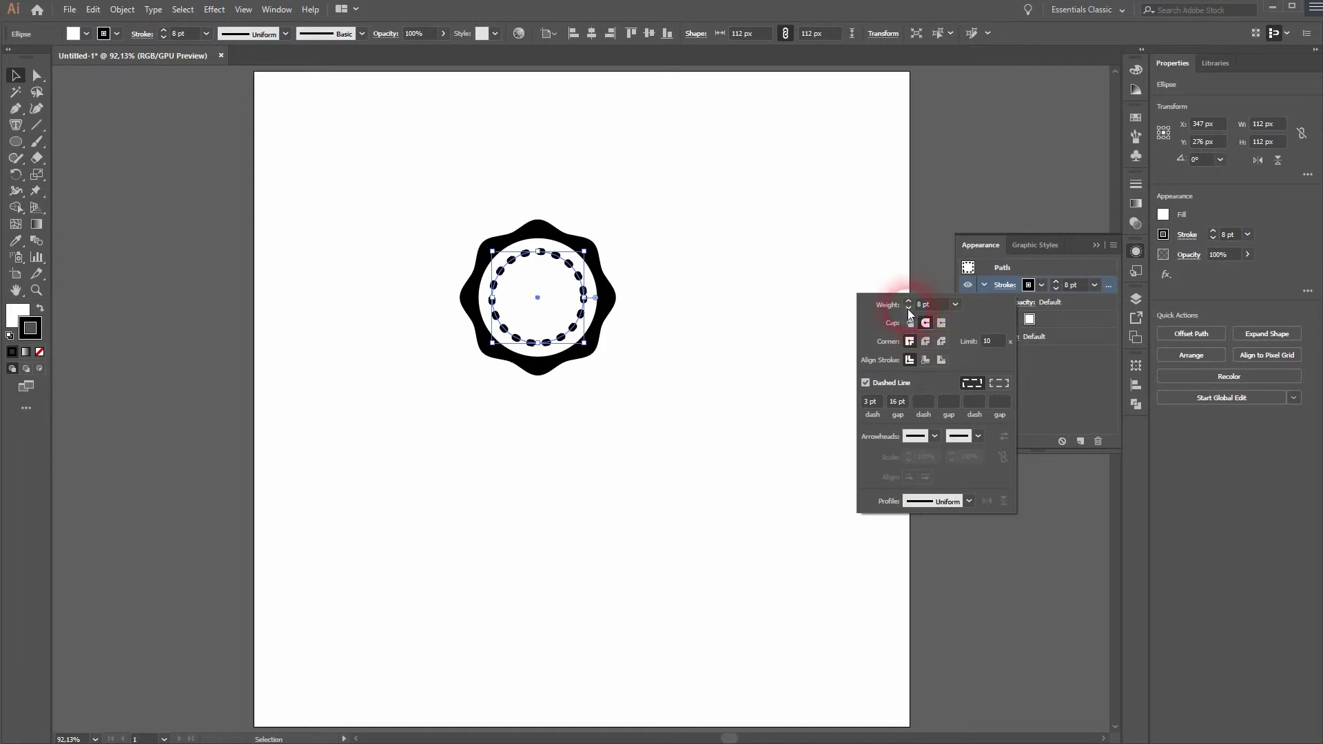
Step: Set the dotted stroke to 7 pt weight, 1 pt dash and a slightly wider gap
{"action": "left_click", "coordinate": [908, 308]}
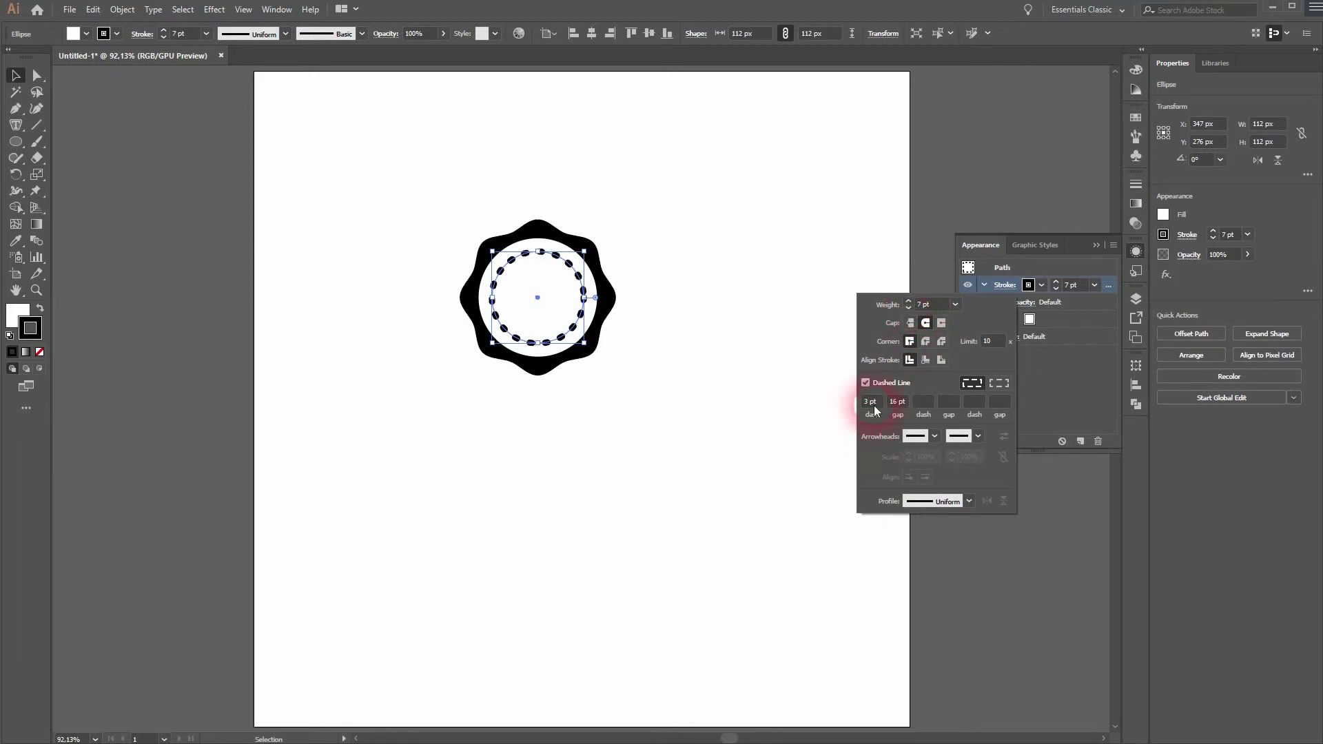
{"action": "key", "text": "Down"}
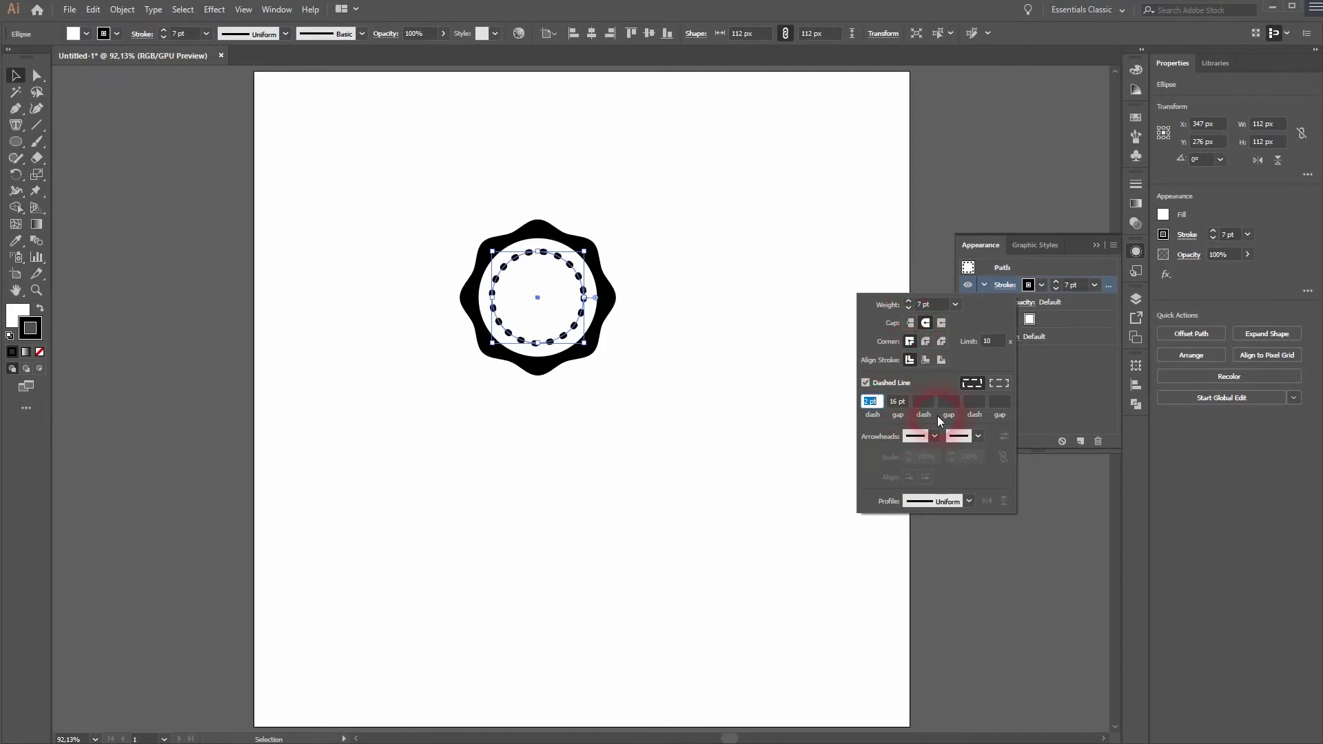
{"action": "key", "text": "Down"}
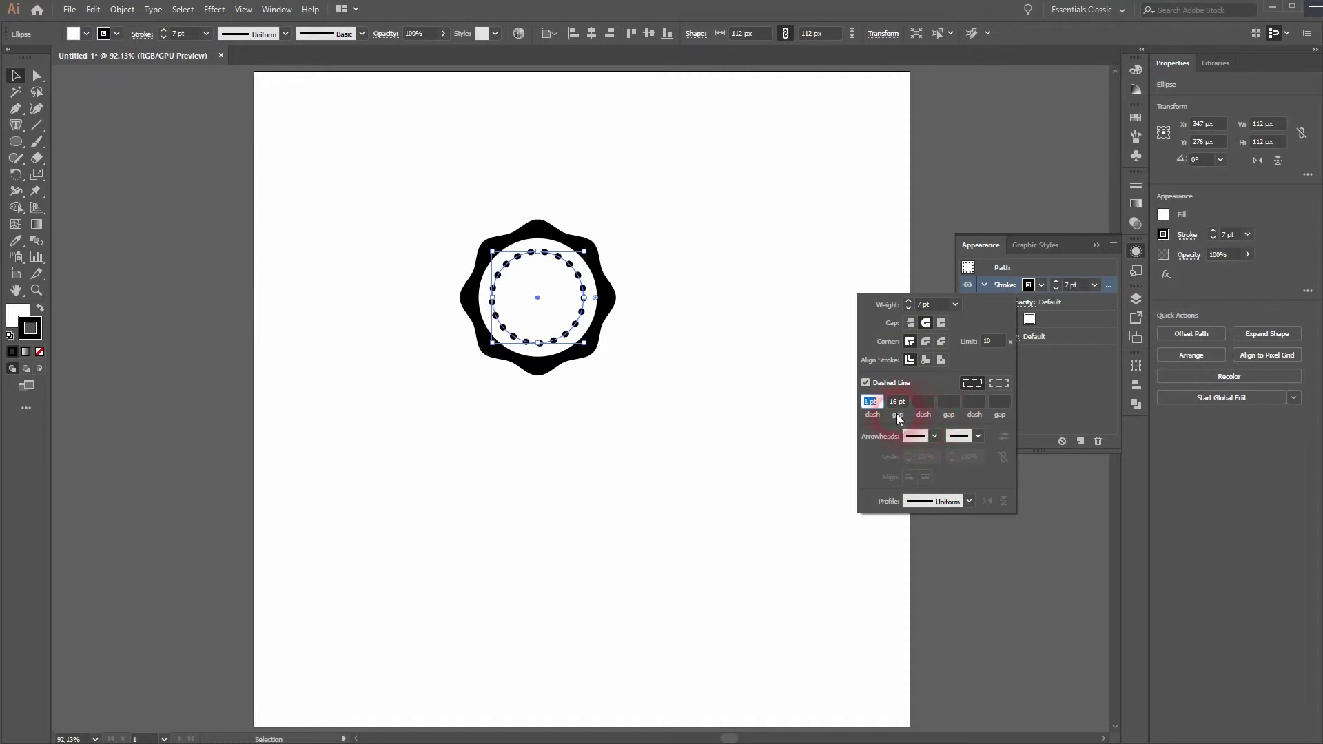
{"action": "key", "text": "Down"}
{"action": "key", "text": "Up"}
{"action": "key", "text": "Tab"}
{"action": "key", "text": "Down"}
{"action": "key", "text": "Down"}
{"action": "key", "text": "Down"}
{"action": "key", "text": "Down"}
{"action": "key", "text": "Down"}
{"action": "key", "text": "Down"}
{"action": "key", "text": "Down"}
{"action": "key", "text": "Down"}
{"action": "key", "text": "Down"}
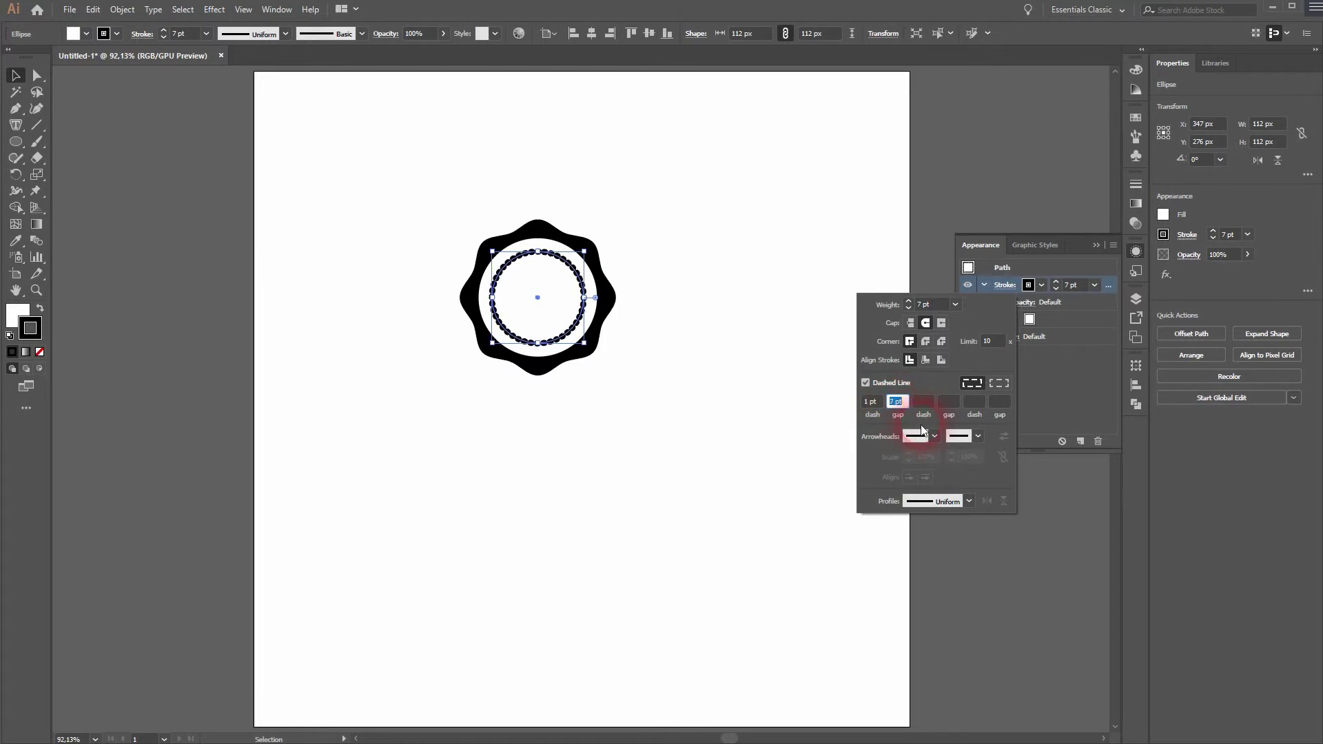
{"action": "key", "text": "Up"}
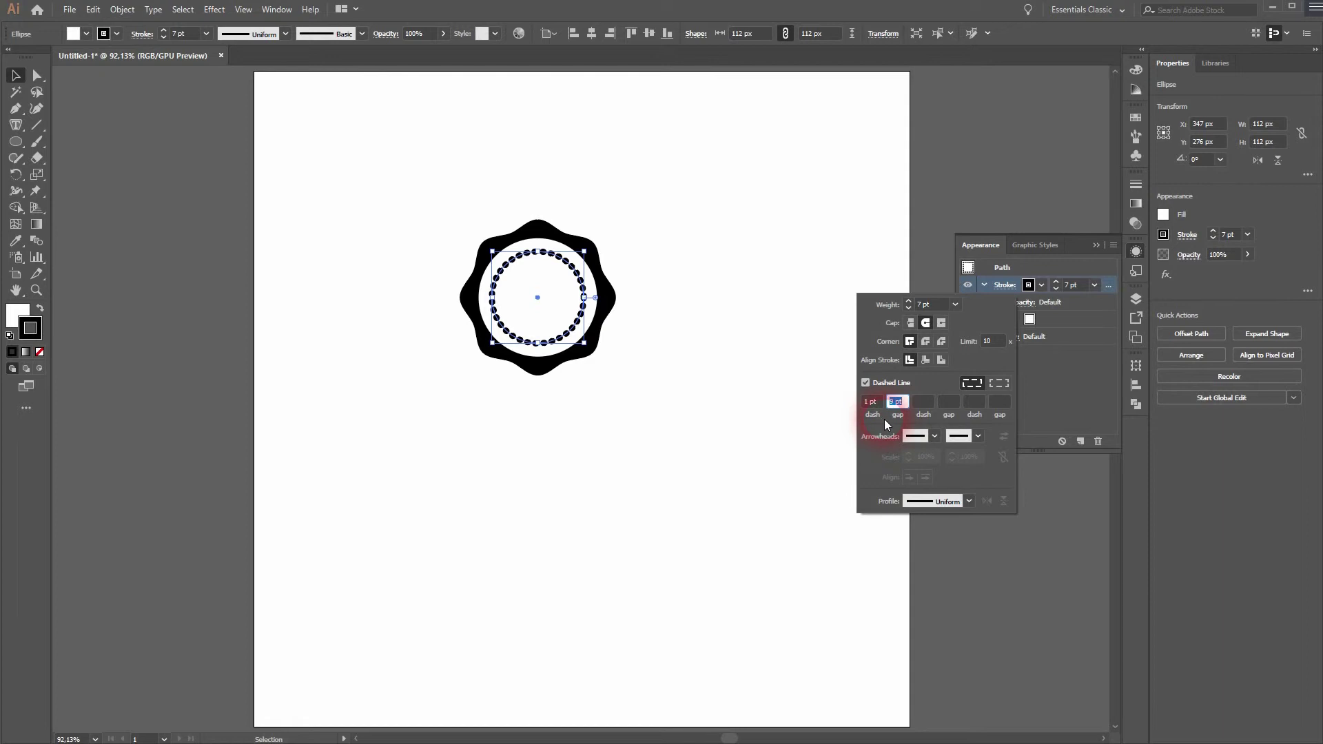
{"action": "left_click", "coordinate": [952, 380]}
Step: Deselect the dotted ring and close the Appearance panel
{"action": "left_click", "coordinate": [421, 215]}
{"action": "left_click", "coordinate": [16, 76]}
{"action": "left_click", "coordinate": [422, 462]}
{"action": "left_click", "coordinate": [404, 424]}
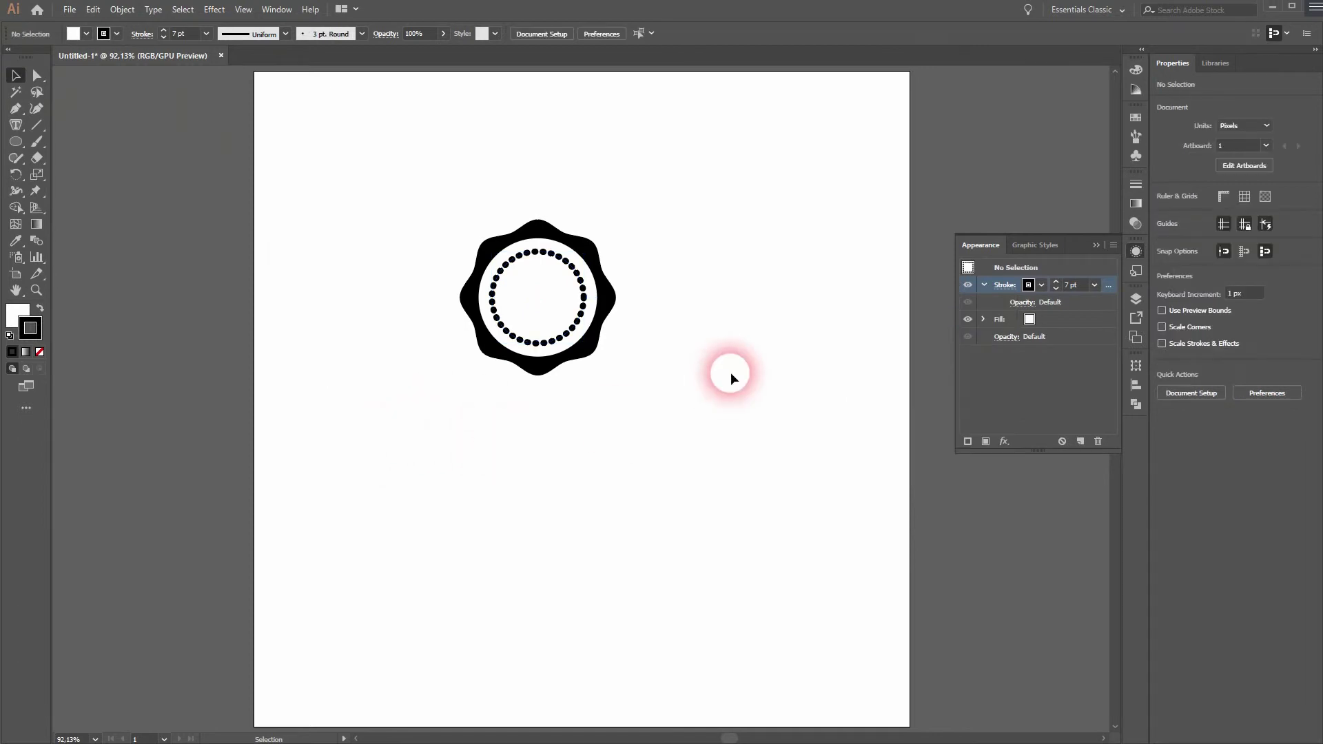
{"action": "left_click", "coordinate": [1012, 285]}
{"action": "left_click", "coordinate": [1095, 246]}
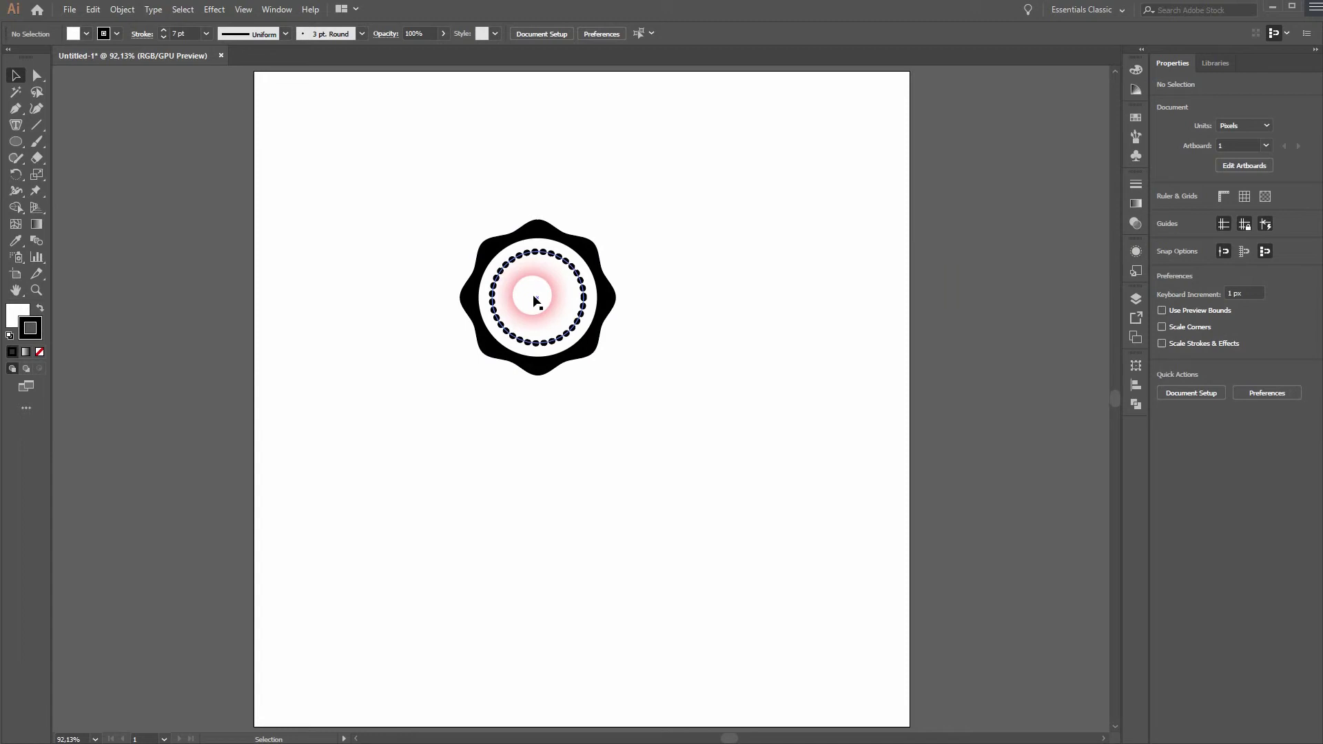
Step: Paste a copy of the white inner circle in place and shrink it around the centre
{"action": "left_click", "coordinate": [592, 275]}
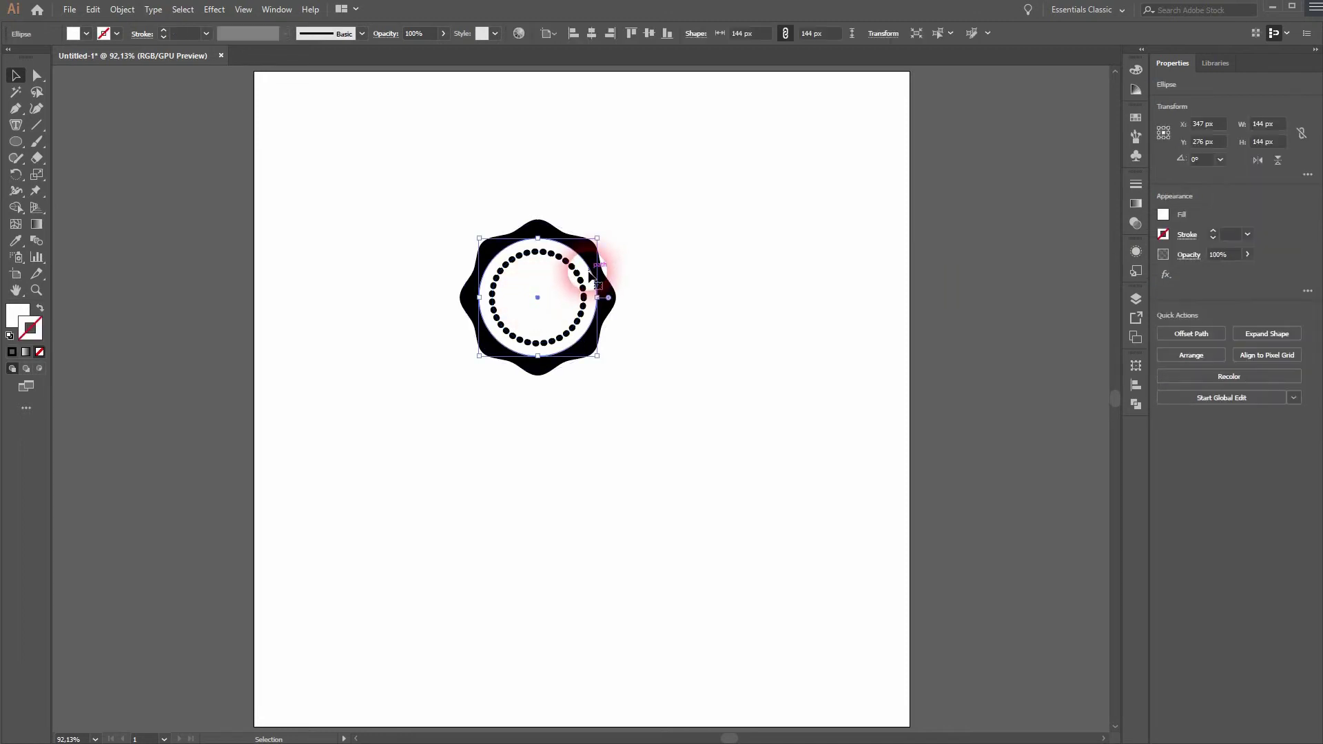
{"action": "left_click", "coordinate": [92, 8]}
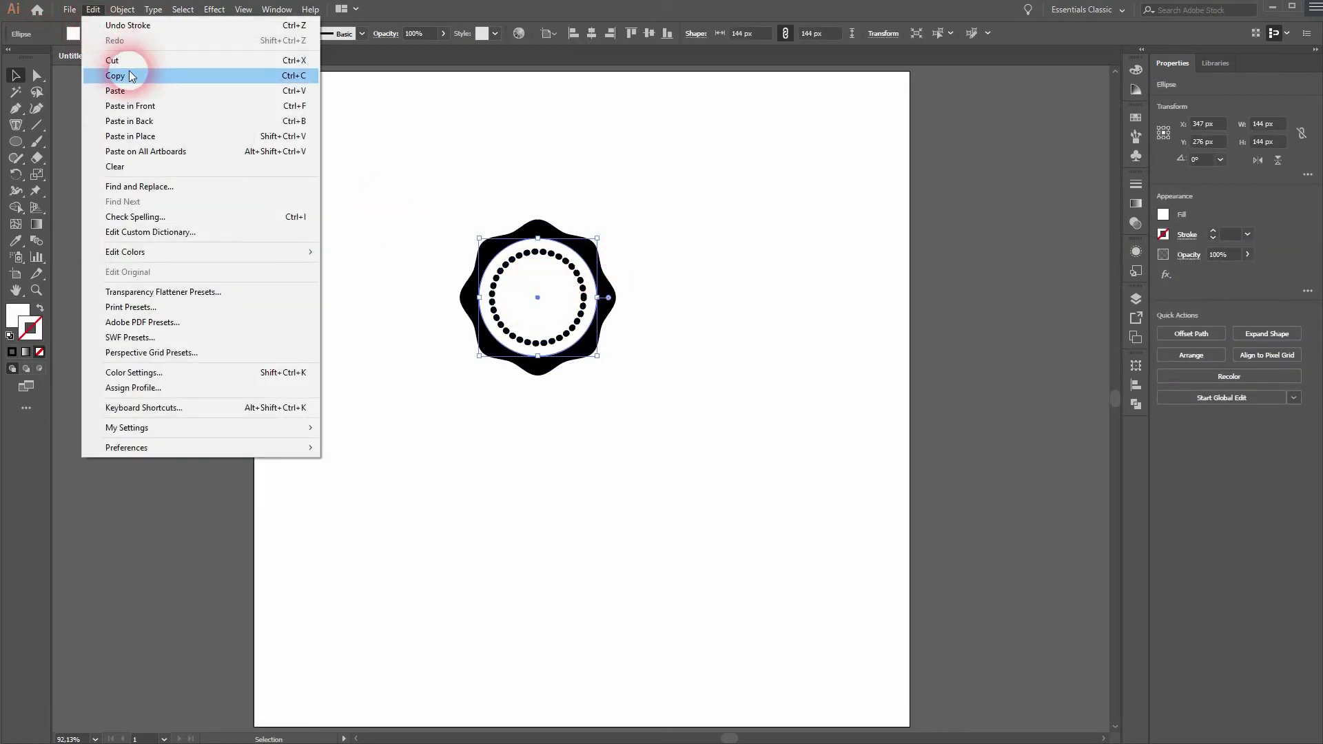
{"action": "left_click", "coordinate": [129, 75]}
{"action": "left_click", "coordinate": [92, 9]}
{"action": "left_click", "coordinate": [166, 137]}
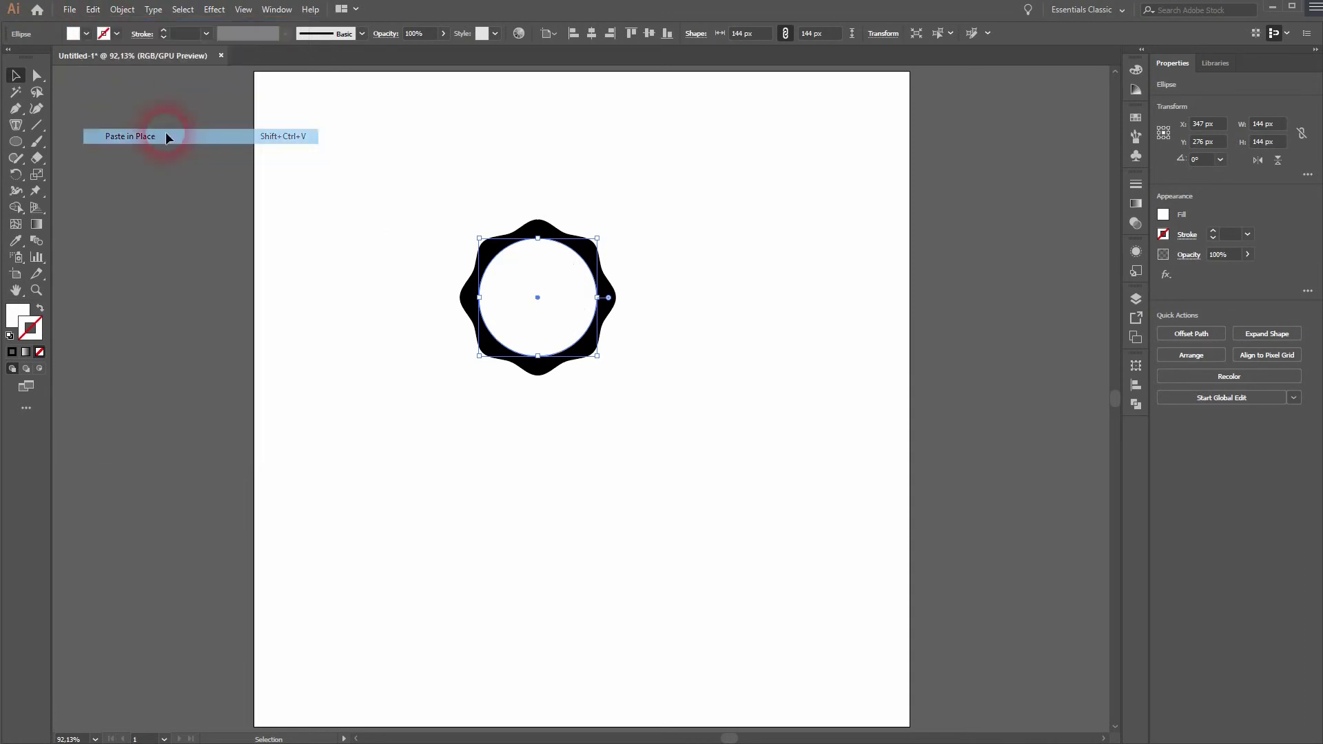
{"action": "left_click_drag", "start_coordinate": [597, 238], "coordinate": [572, 265]}
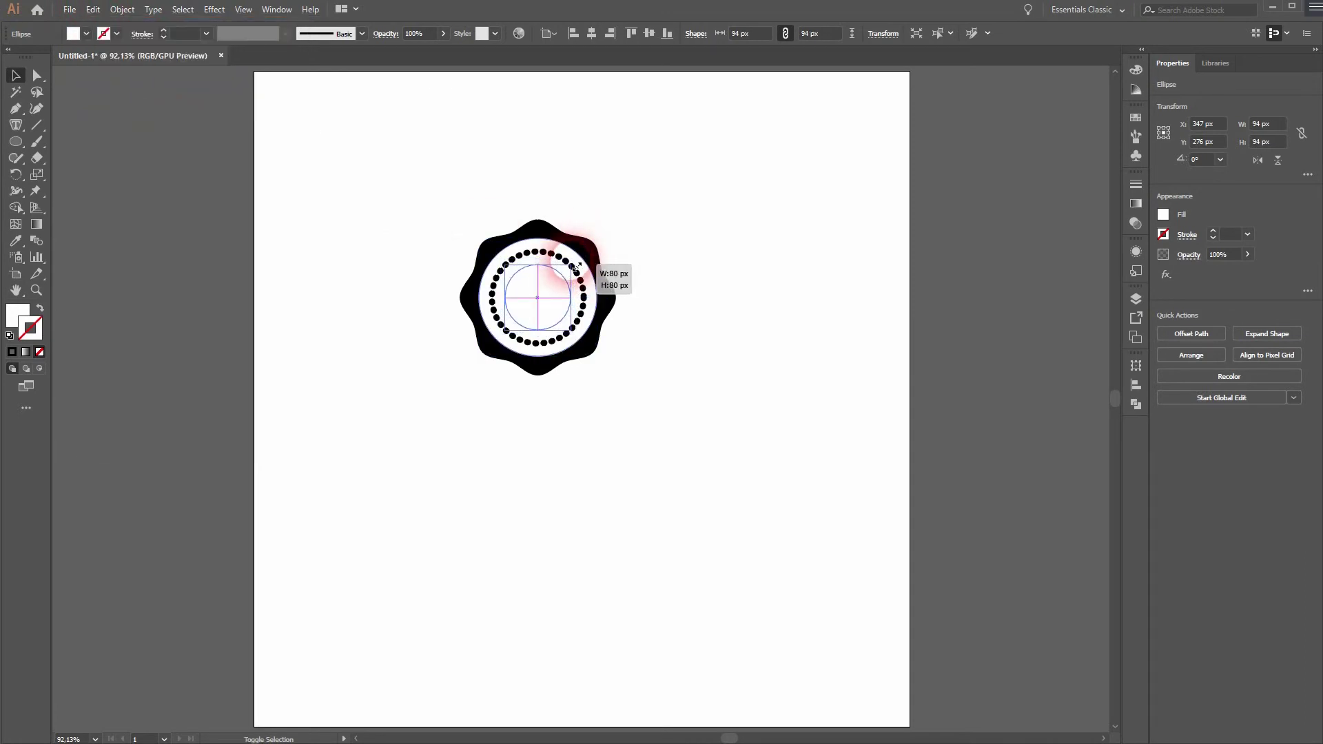
Step: Fill the small centre circle with black from the swatches
{"action": "left_click", "coordinate": [88, 37]}
{"action": "left_click", "coordinate": [41, 55]}
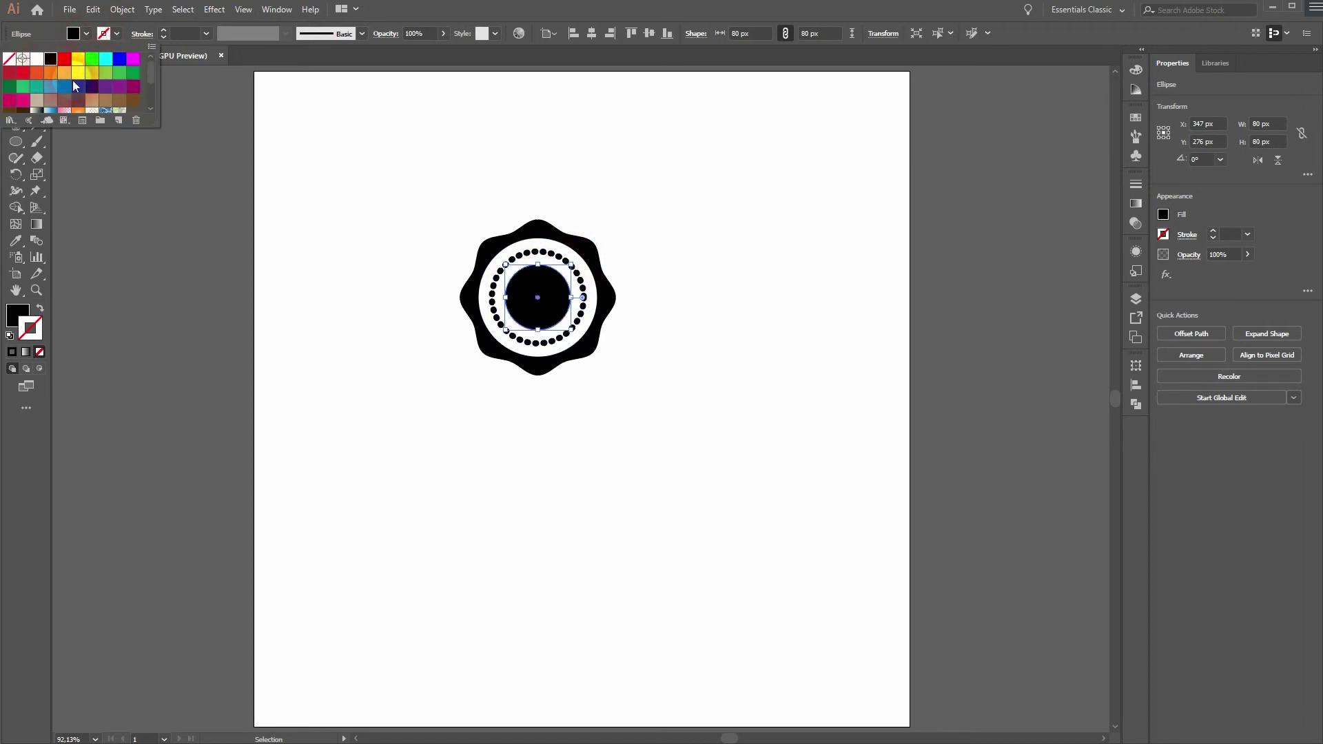
{"action": "left_click", "coordinate": [402, 466]}
{"action": "left_click", "coordinate": [631, 403]}
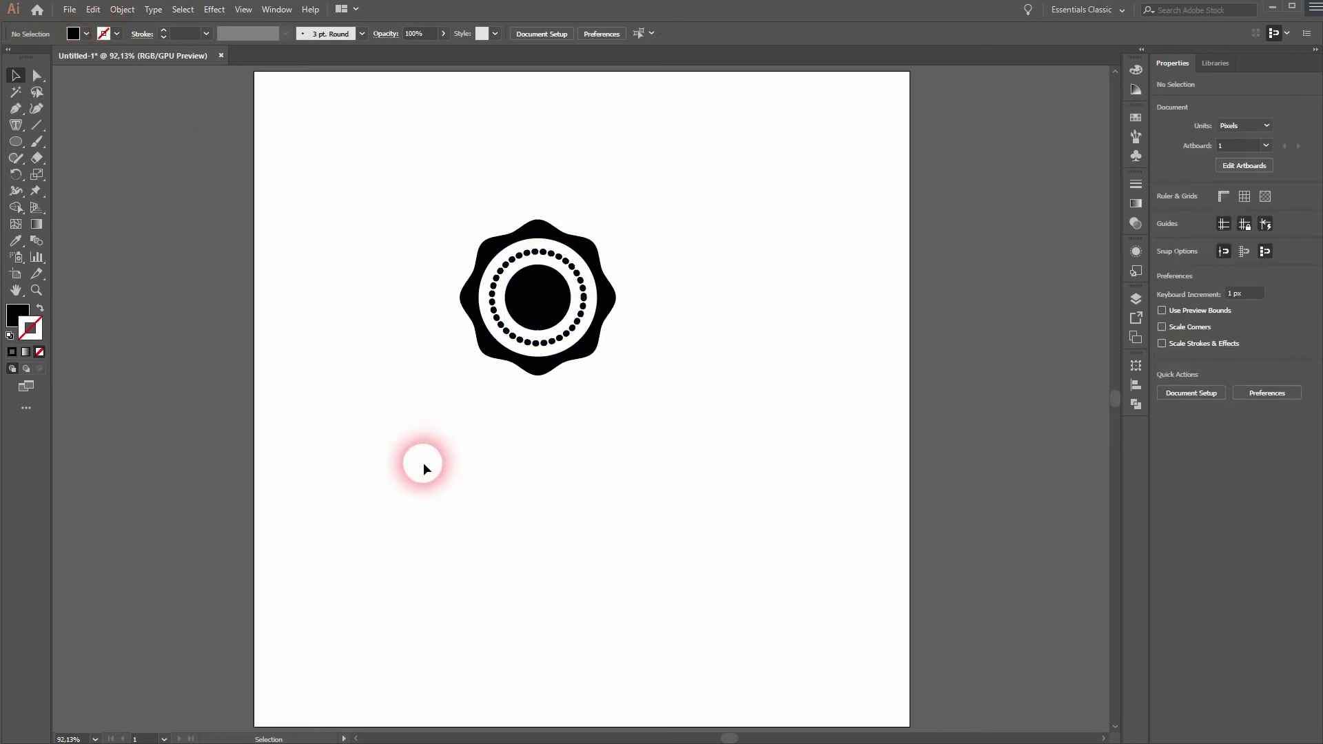
{"action": "left_click_drag", "start_coordinate": [423, 462], "coordinate": [714, 217]}
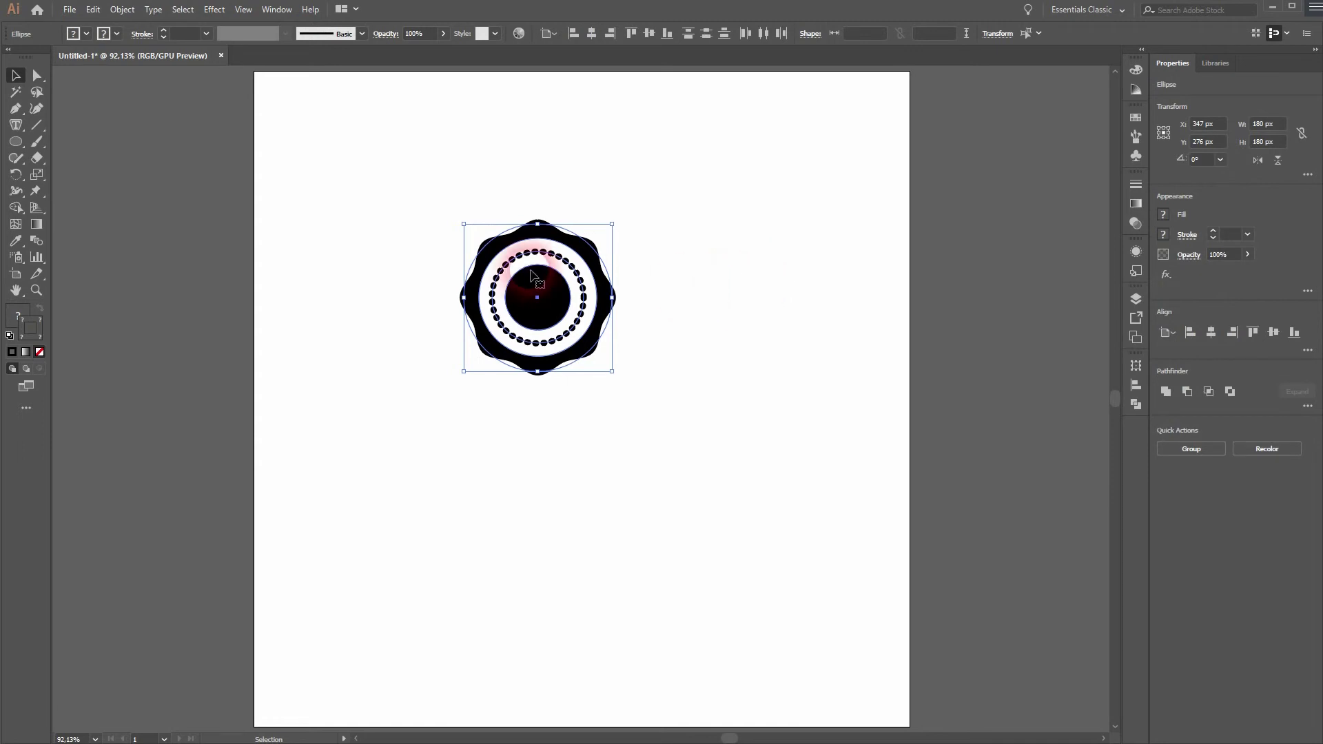
Step: Enlarge the black centre circle to about 90 px and deselect it
{"action": "left_click", "coordinate": [625, 297]}
{"action": "left_click", "coordinate": [538, 296]}
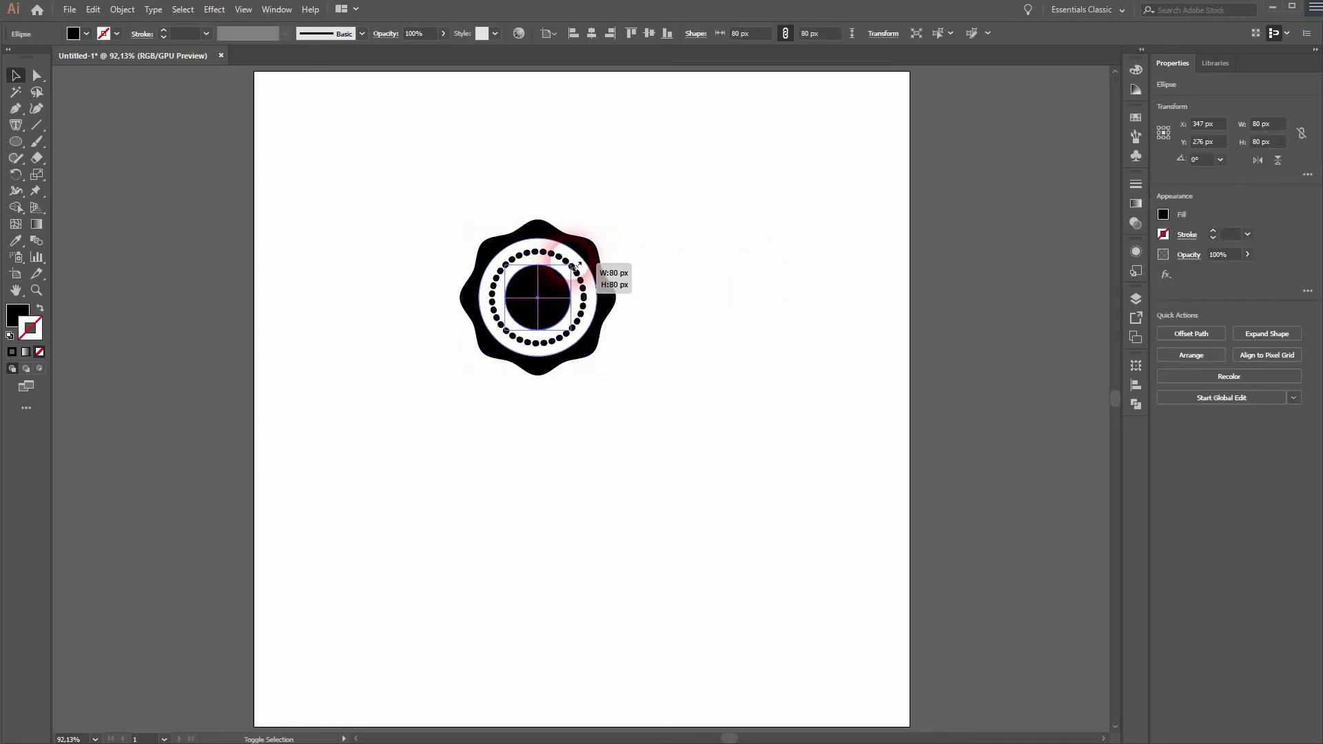
{"action": "left_click_drag", "start_coordinate": [575, 271], "coordinate": [580, 266]}
{"action": "left_click", "coordinate": [702, 356]}
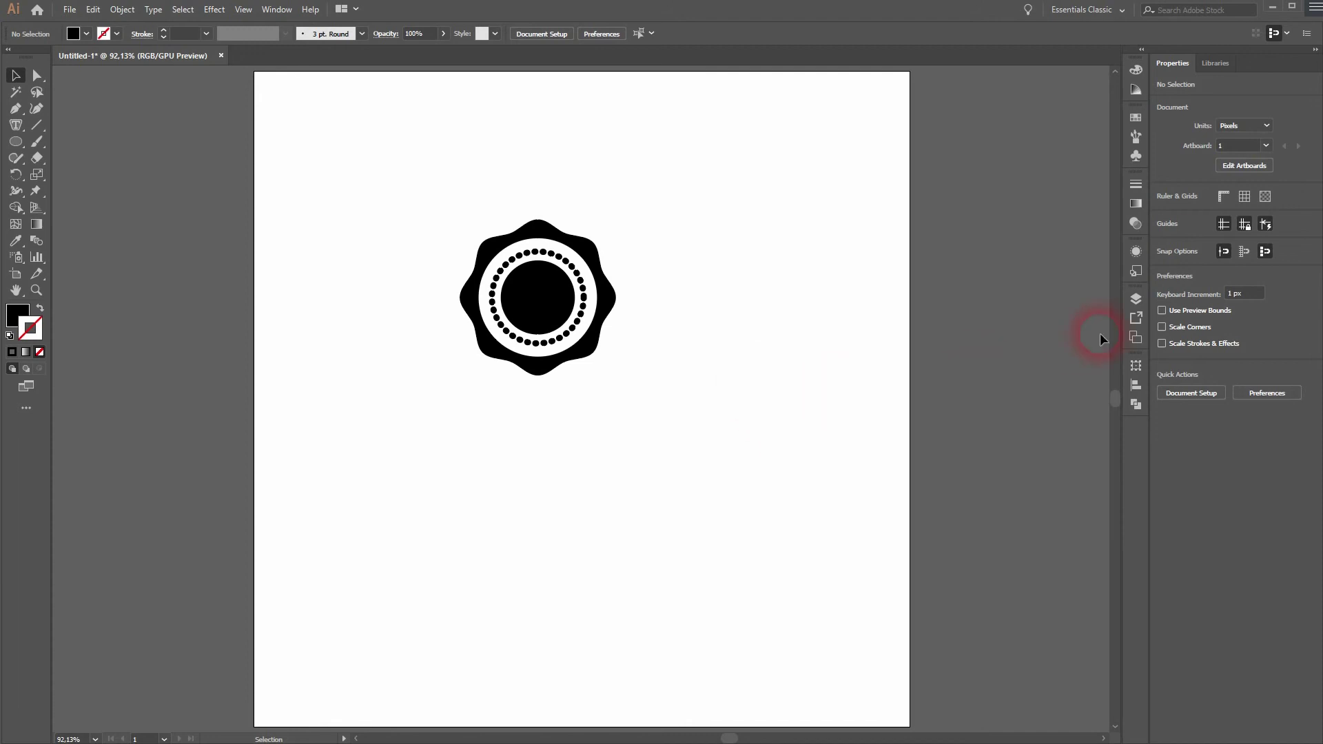
{"action": "left_click", "coordinate": [1136, 255]}
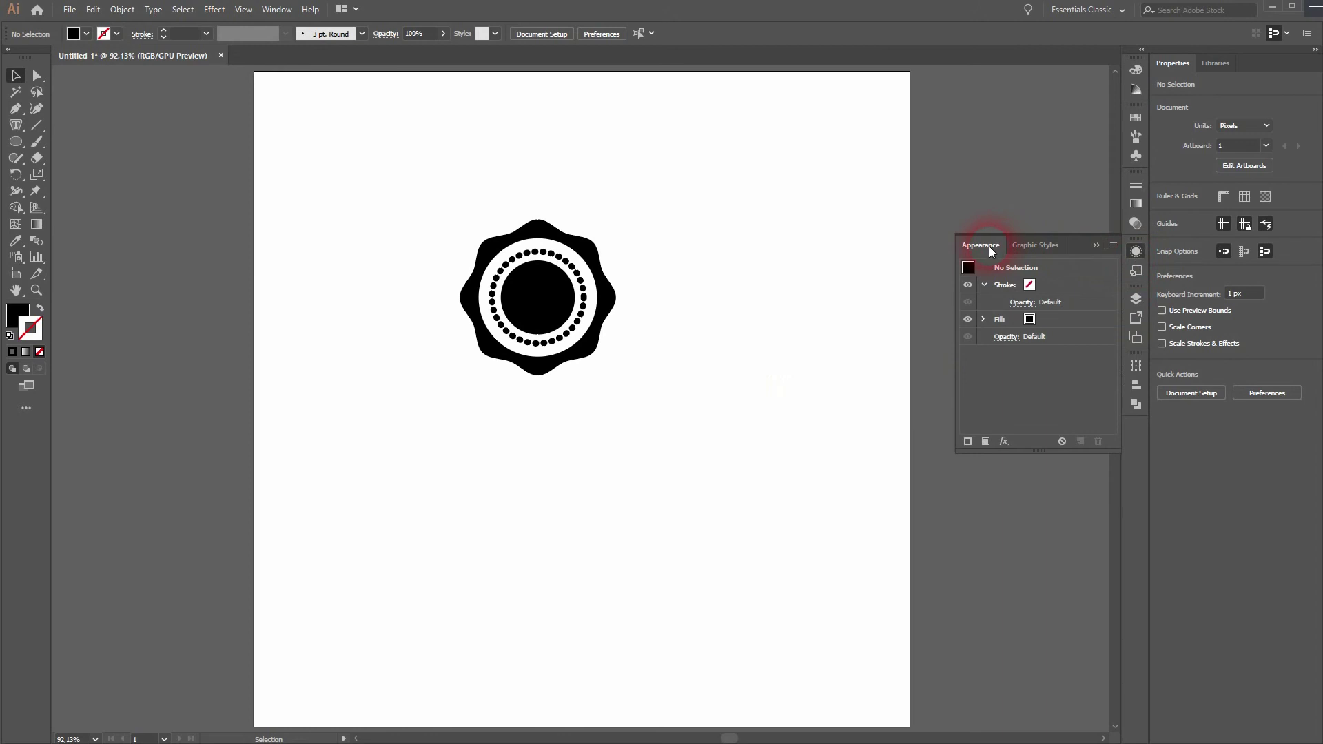
{"action": "left_click", "coordinate": [1007, 285]}
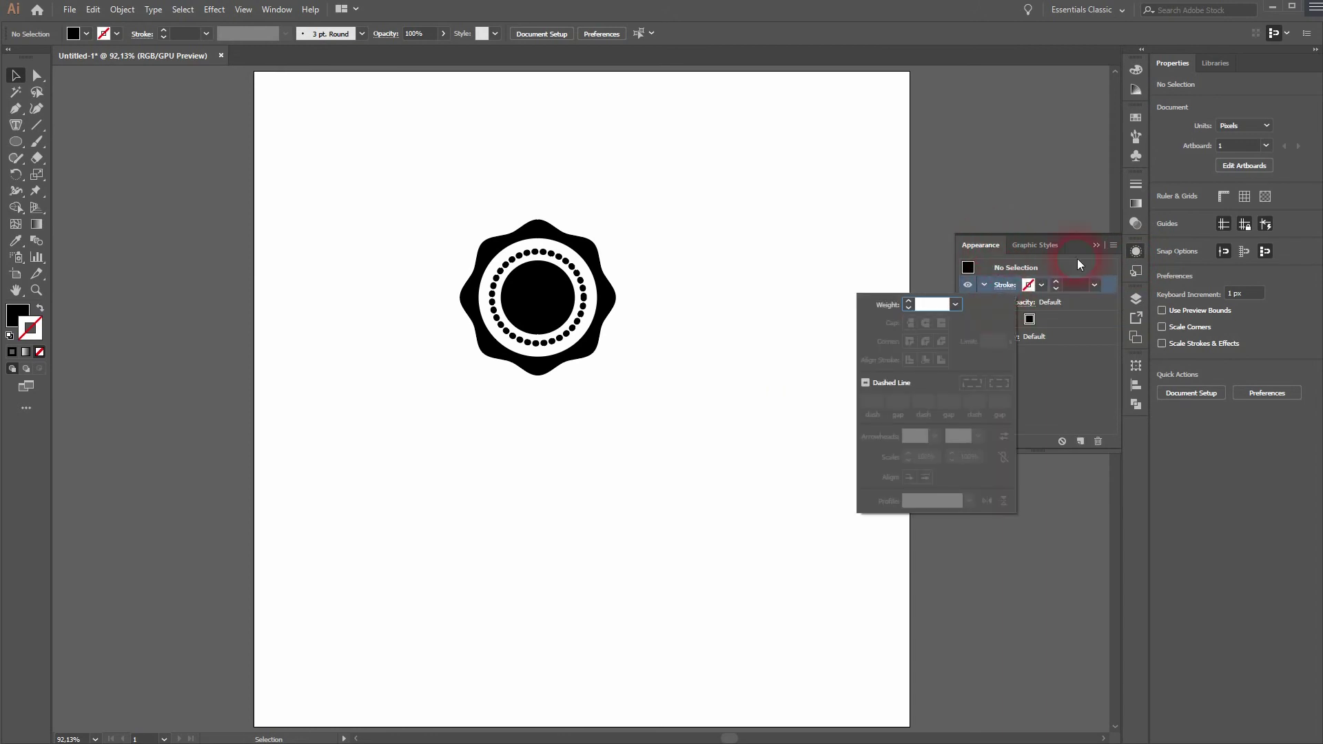
{"action": "left_click", "coordinate": [1098, 245]}
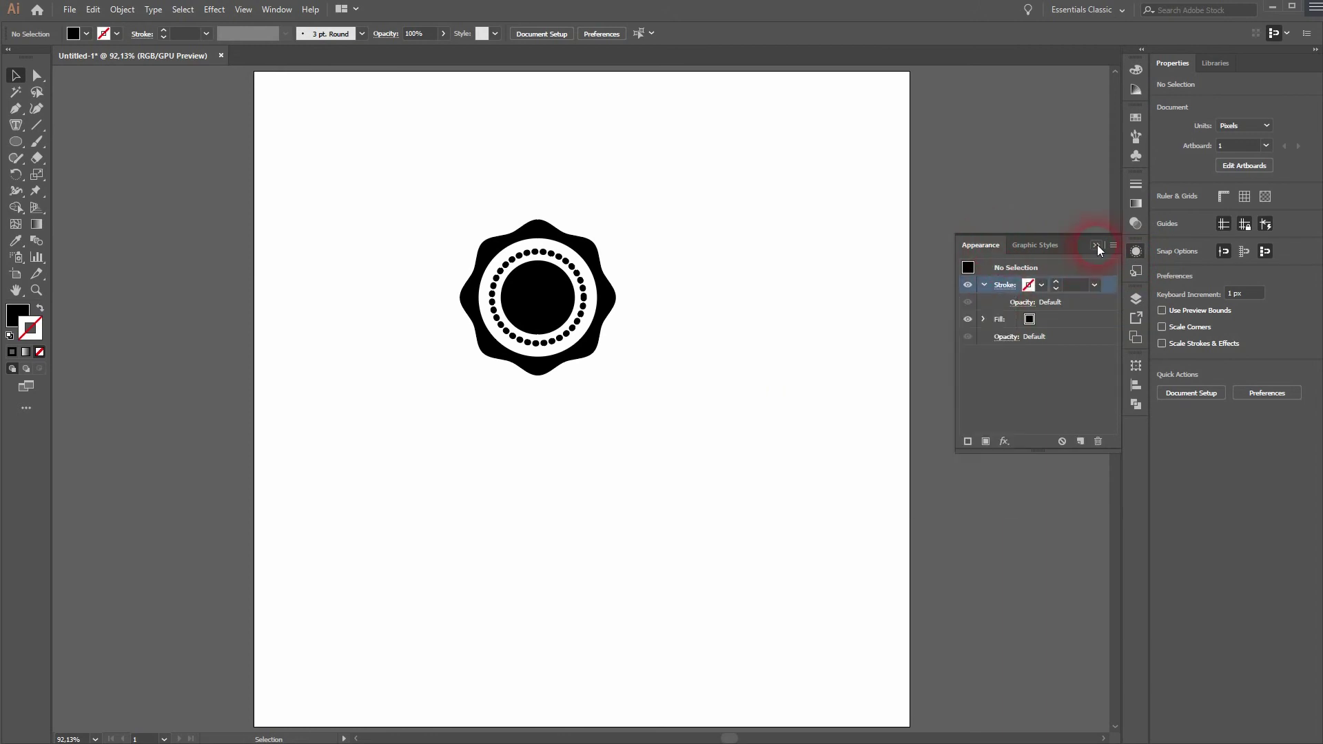
{"action": "left_click", "coordinate": [214, 9]}
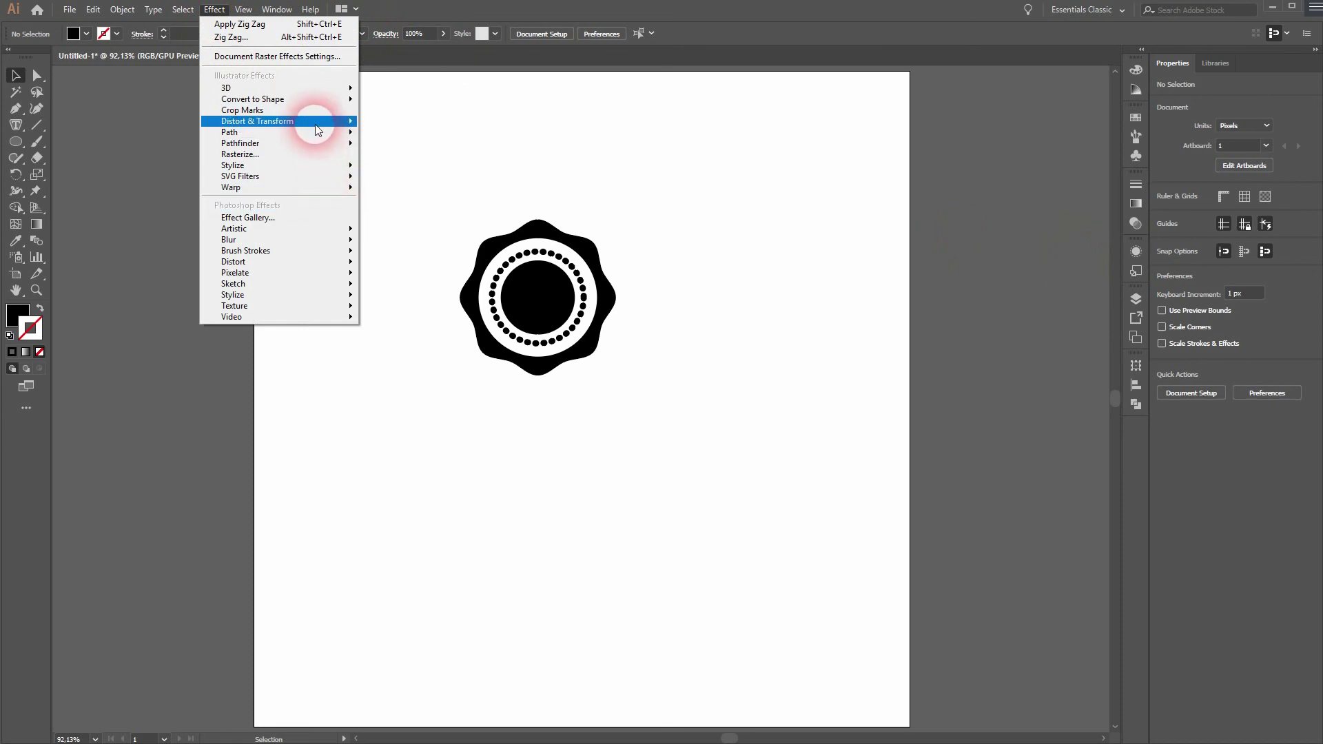
{"action": "mouse_move", "coordinate": [230, 133]}
{"action": "left_click", "coordinate": [413, 218]}
{"action": "left_click", "coordinate": [999, 417]}
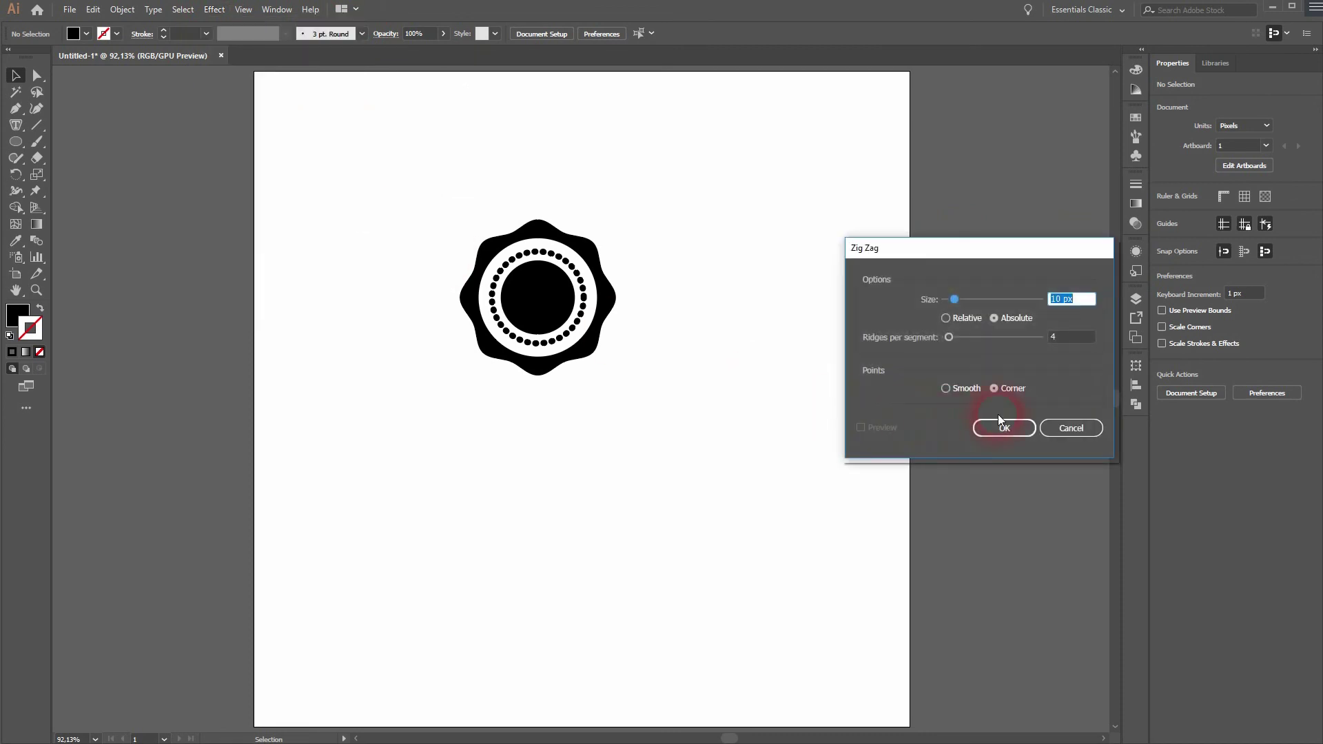
{"action": "left_click", "coordinate": [1054, 424]}
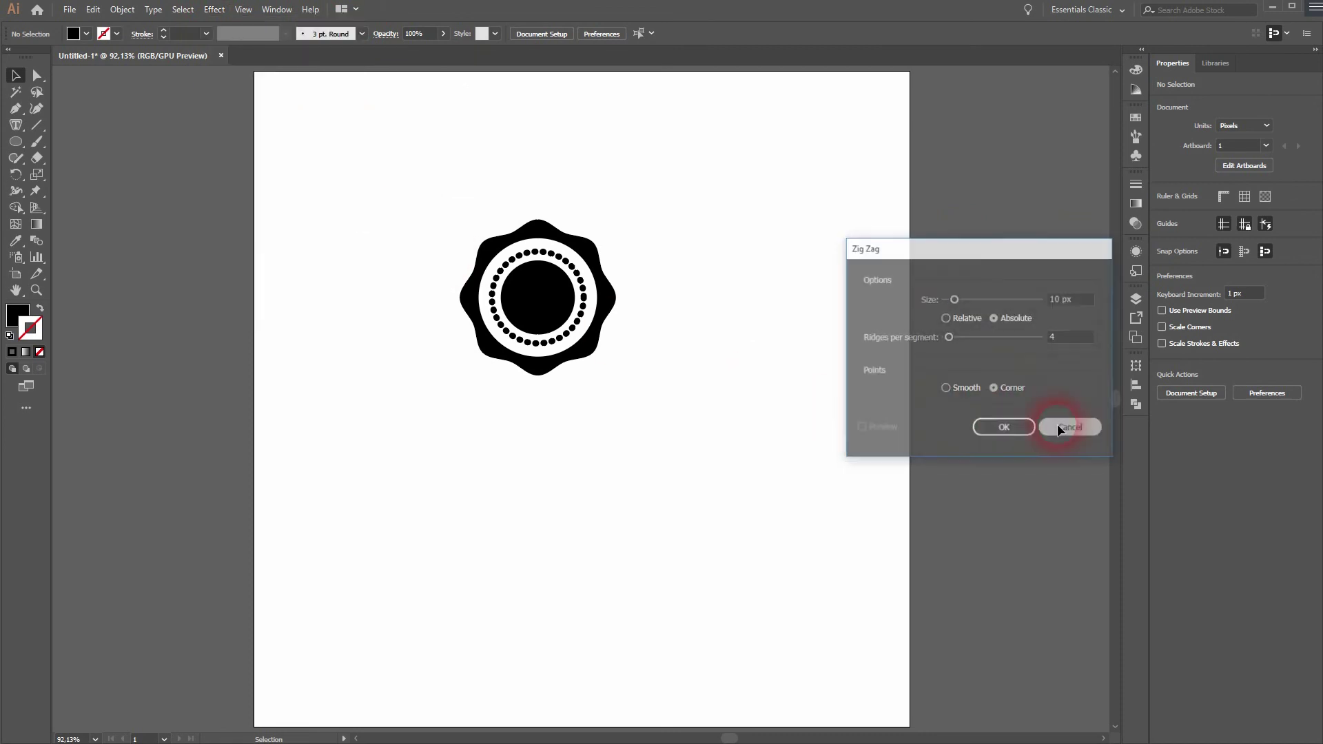
{"action": "left_click", "coordinate": [16, 141]}
{"action": "left_click", "coordinate": [91, 176]}
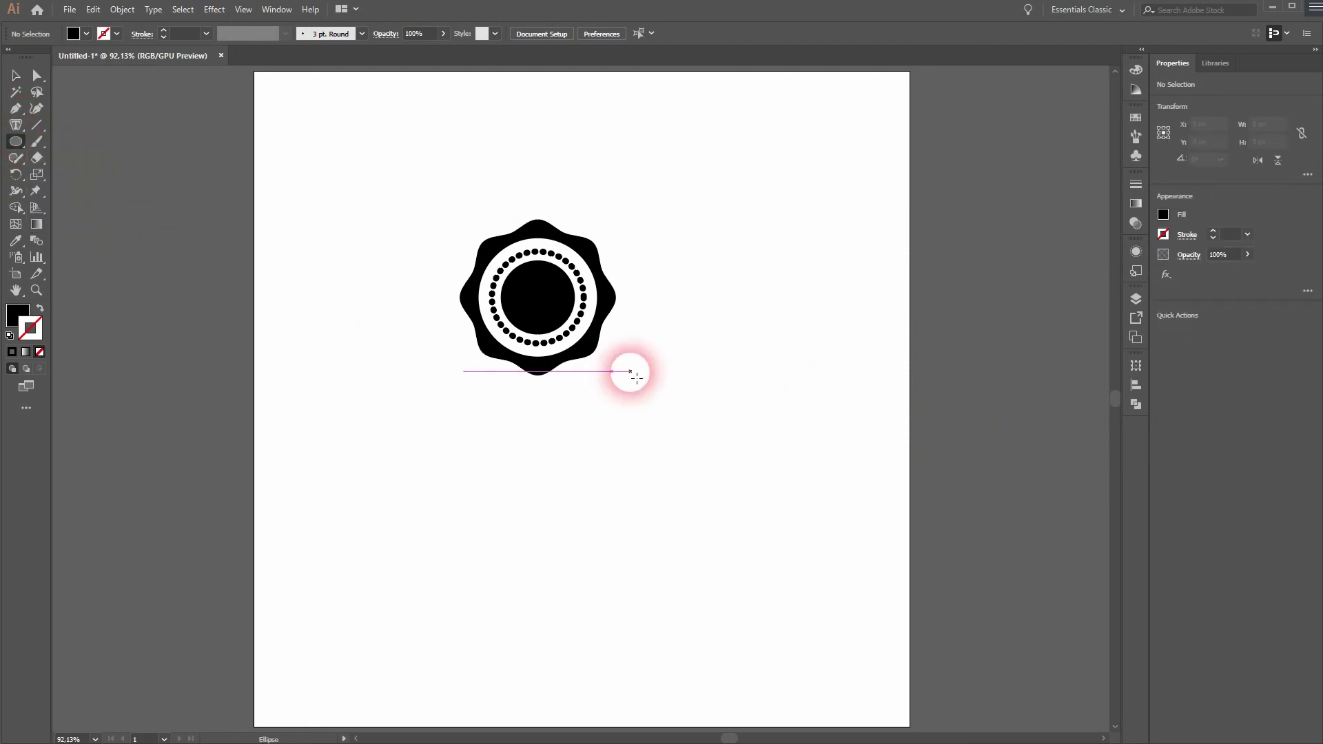
Step: Group the wavy edge, dotted ring and centre circle into one object
{"action": "left_click", "coordinate": [16, 76]}
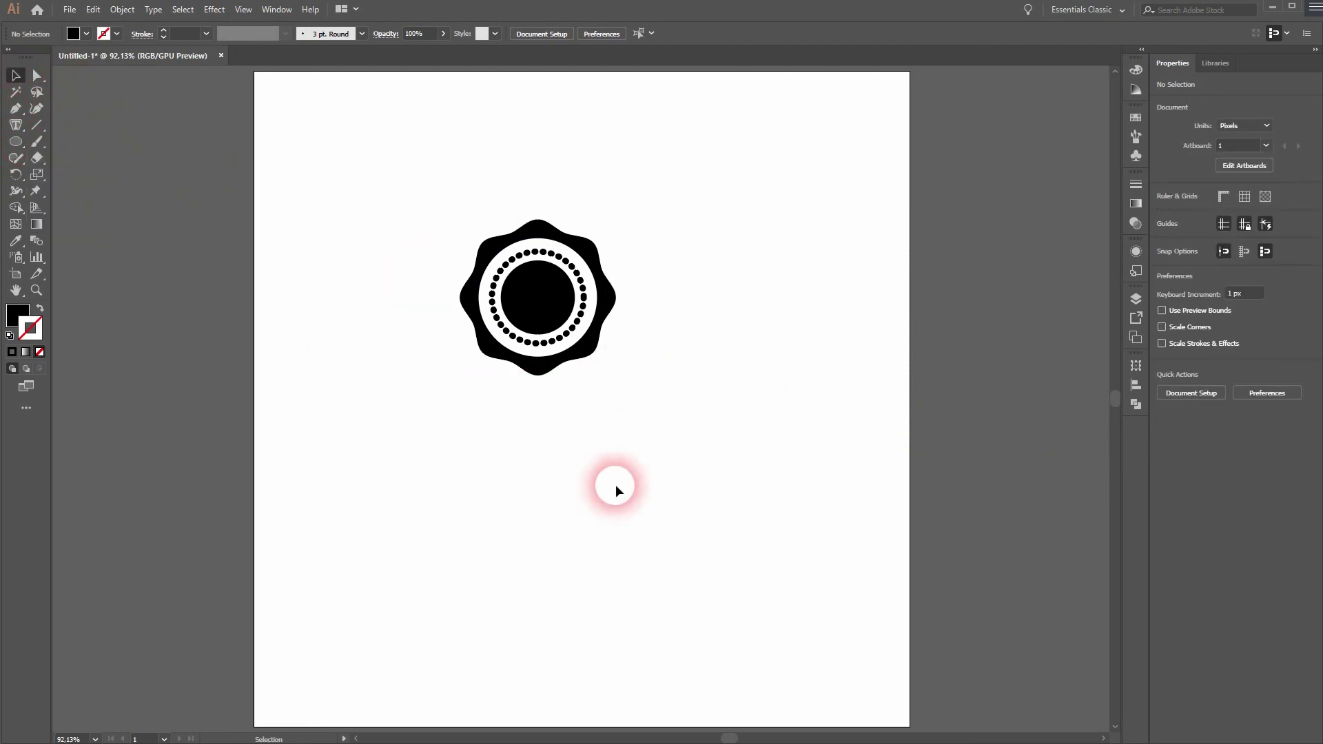
{"action": "left_click_drag", "start_coordinate": [410, 455], "coordinate": [590, 337]}
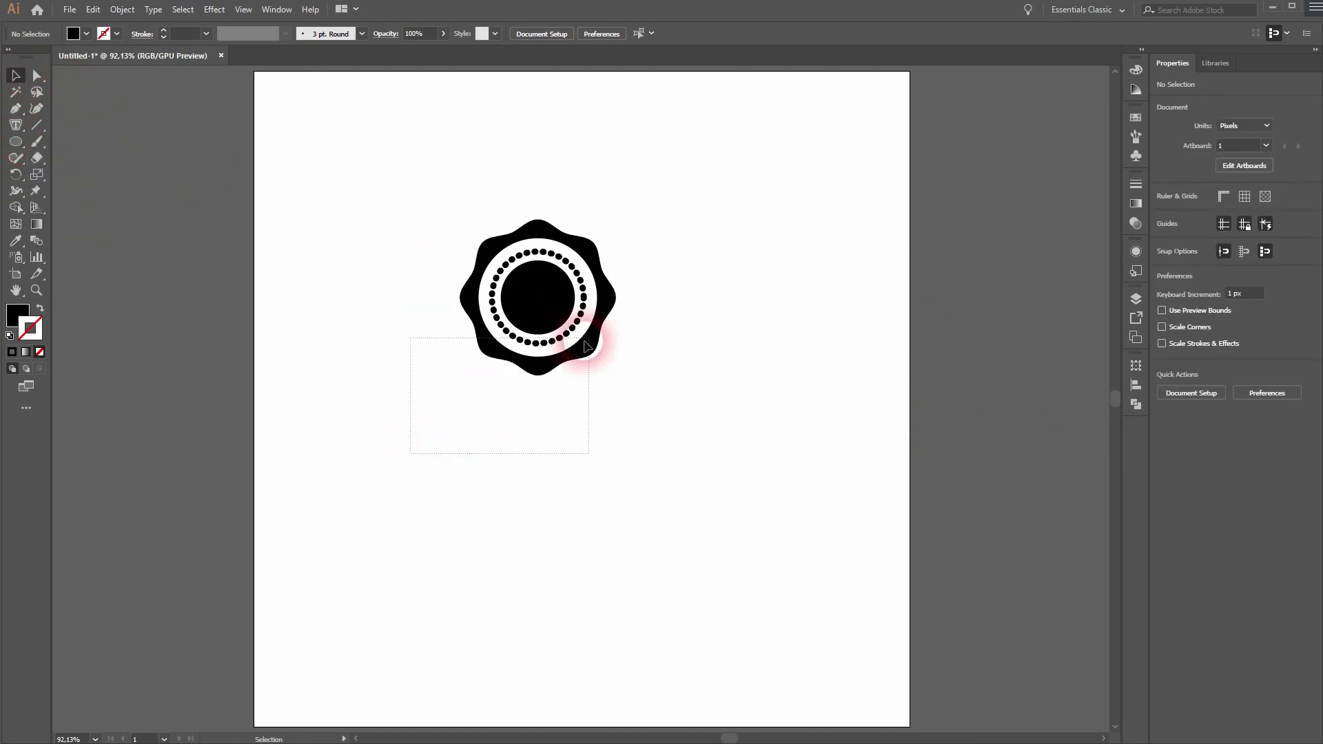
{"action": "right_click", "coordinate": [593, 261]}
{"action": "left_click", "coordinate": [645, 359]}
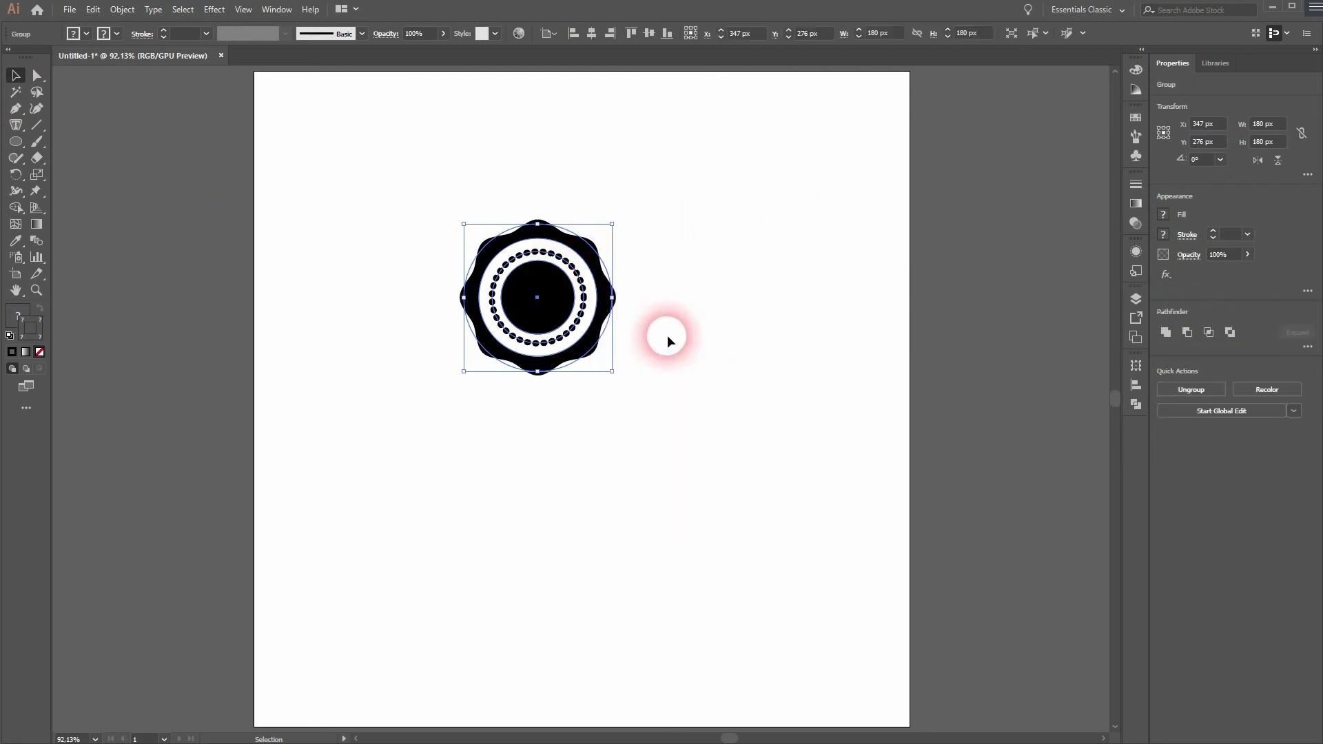